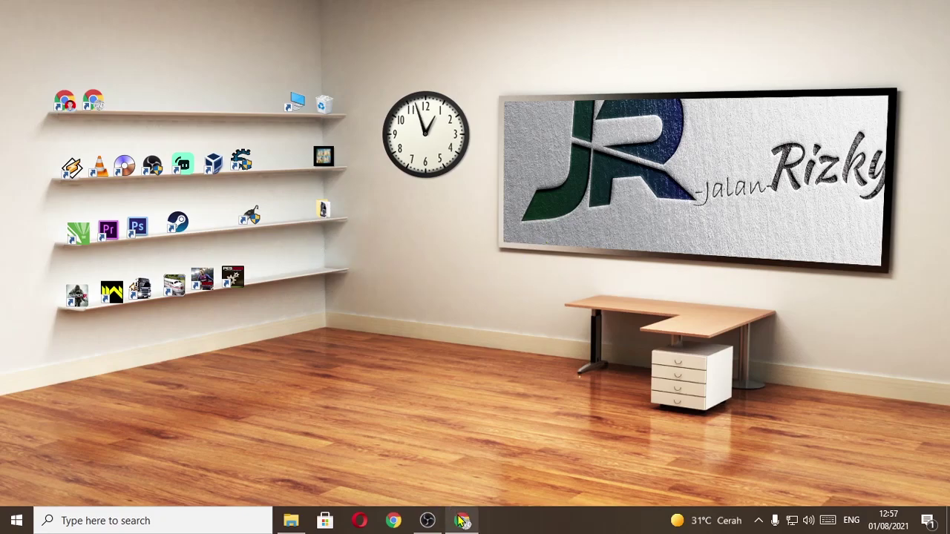
Return to the browser and check the VirtualBox 6.1.26 Windows hosts download on the Downloads page
left_click(461, 519)
left_click(72, 10)
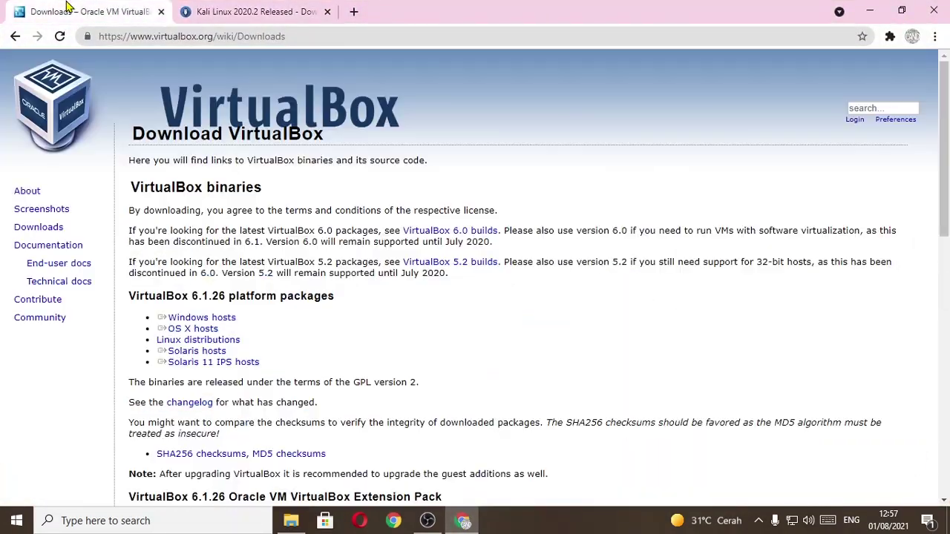
left_click_drag(191, 296, 236, 297)
left_click(468, 308)
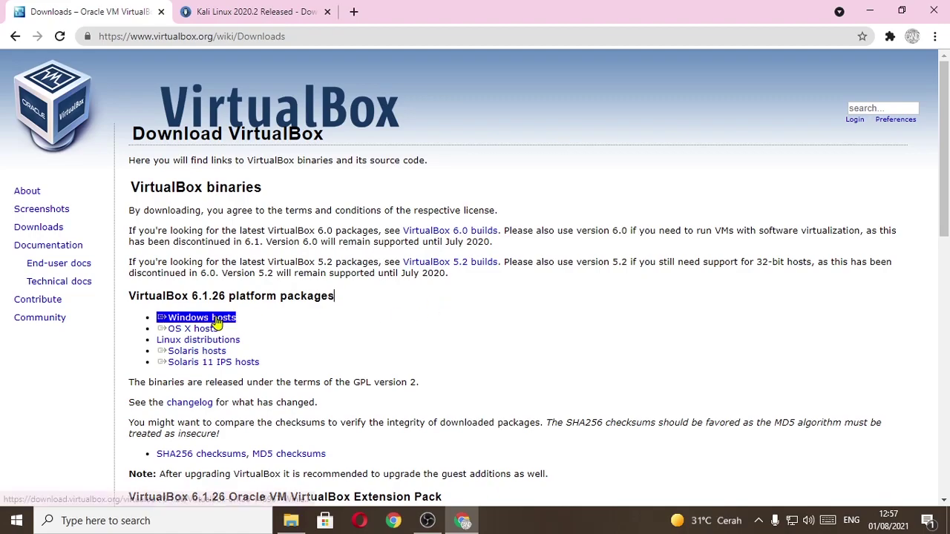
triple_click(59, 264)
Scroll through the Kali Linux download article
left_click(218, 10)
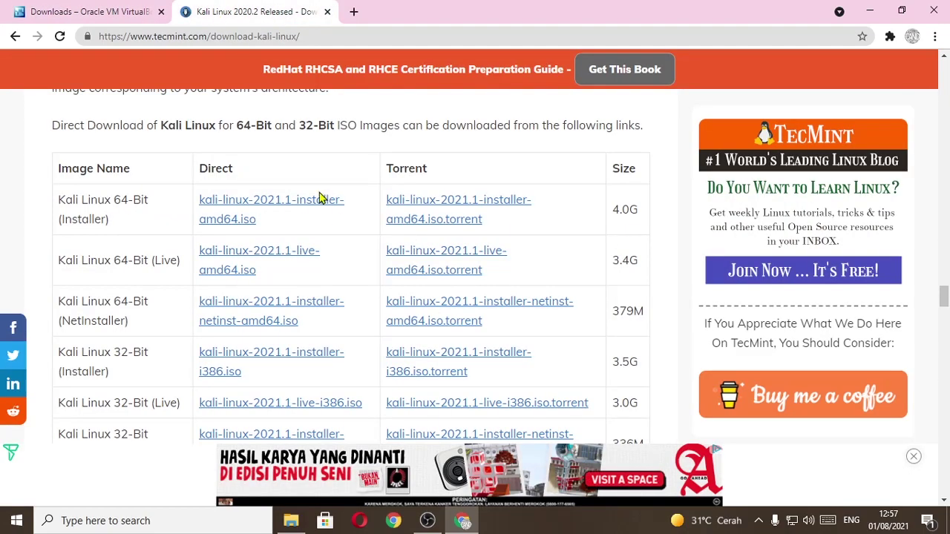
scroll(441, 330, "down", 3)
scroll(441, 324, "up", 2)
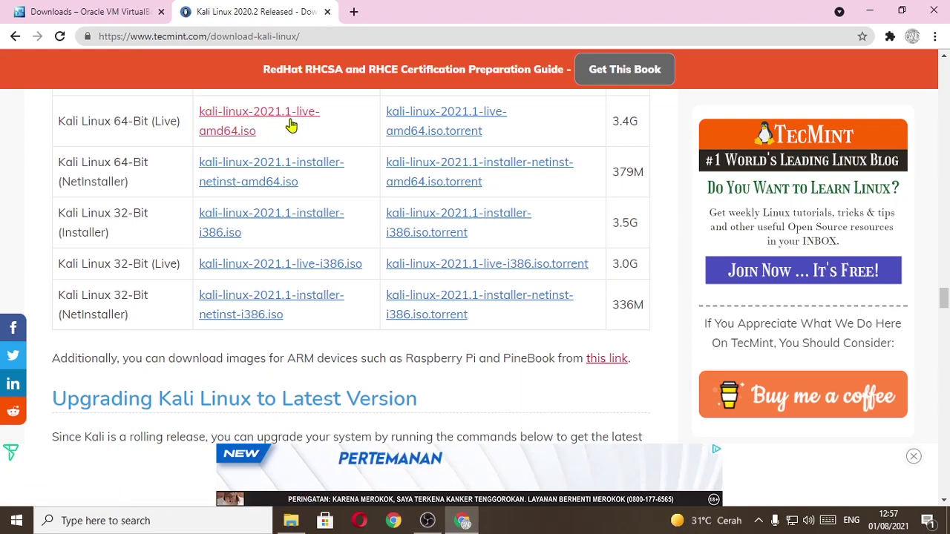
scroll(288, 126, "up", 1)
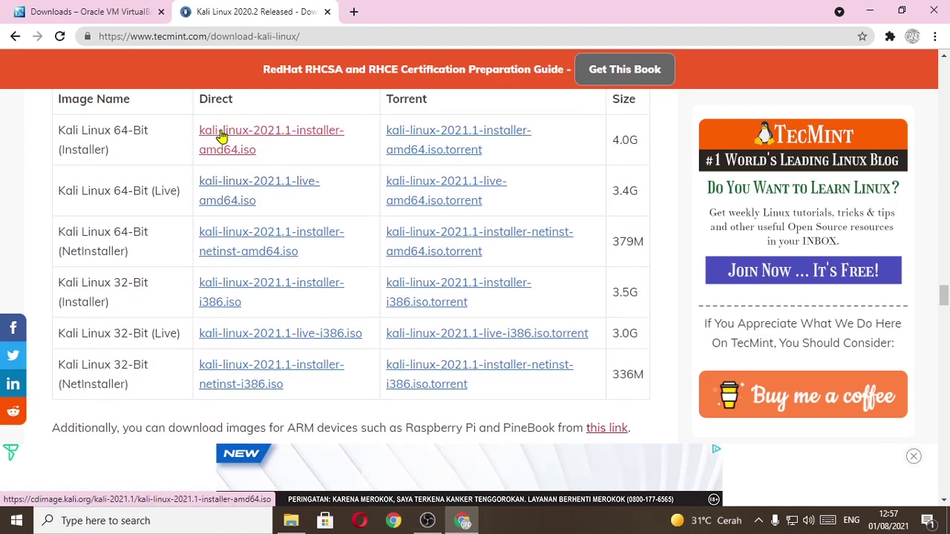
scroll(222, 136, "up", 1)
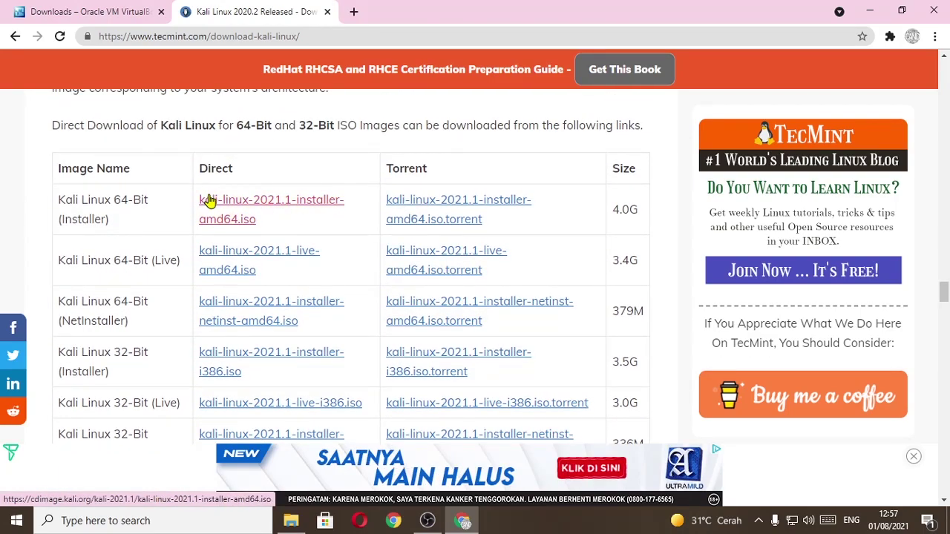
scroll(208, 211, "up", 3)
scroll(208, 214, "down", 2)
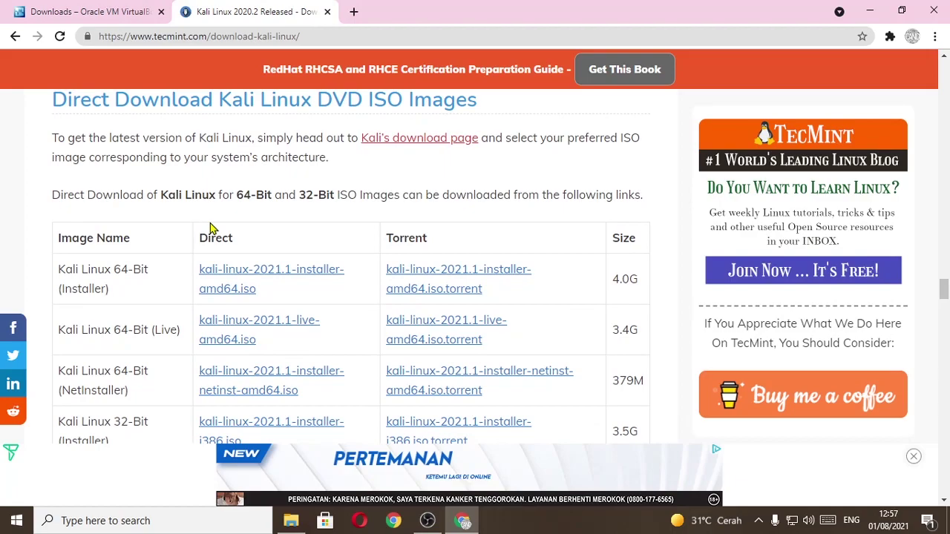
scroll(241, 210, "up", 3)
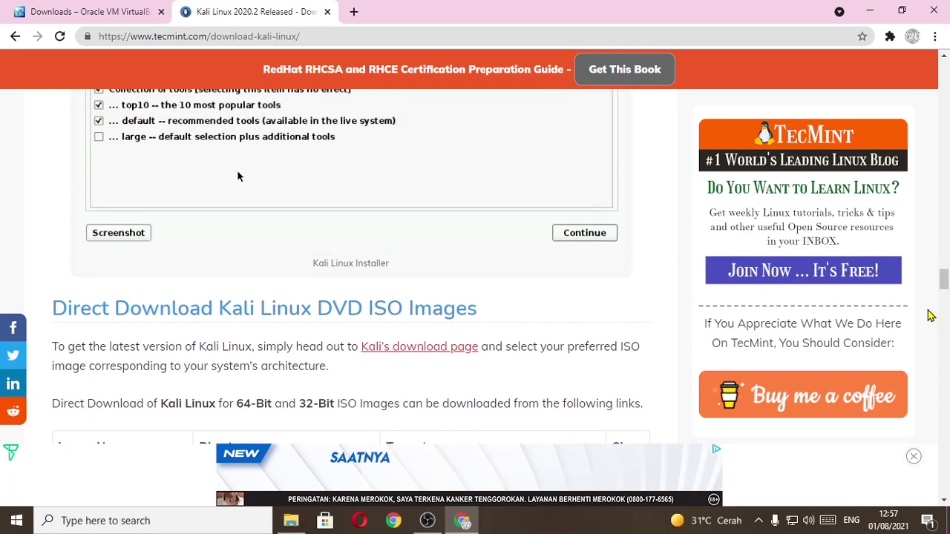
scroll(245, 215, "down", 5)
scroll(238, 253, "up", 1)
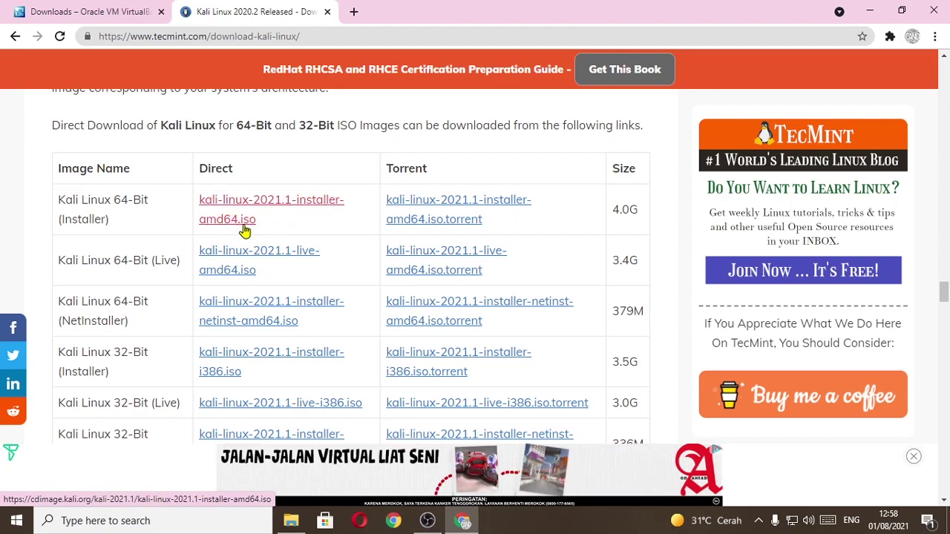
Minimize the browser, launch VirtualBox from the desktop shortcut, and move the Manager window left
left_click(870, 11)
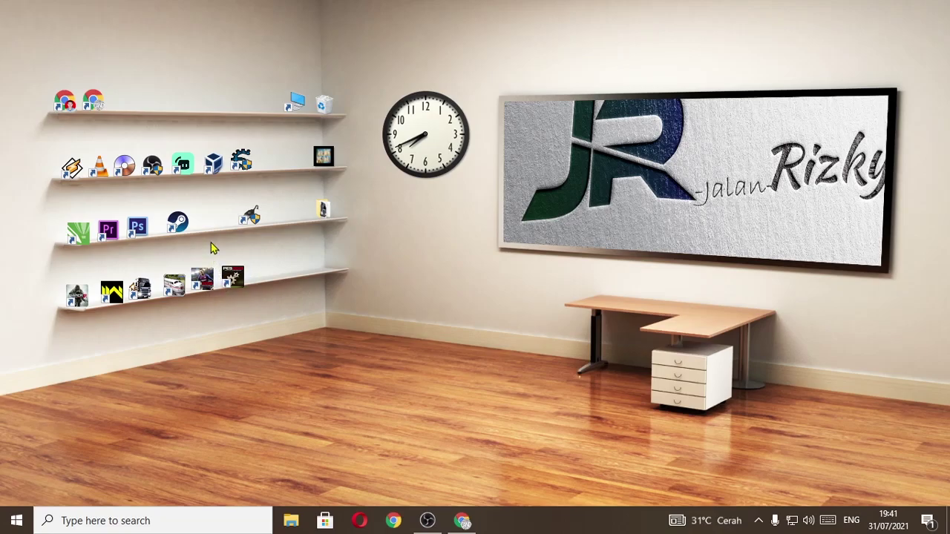
double_click(213, 169)
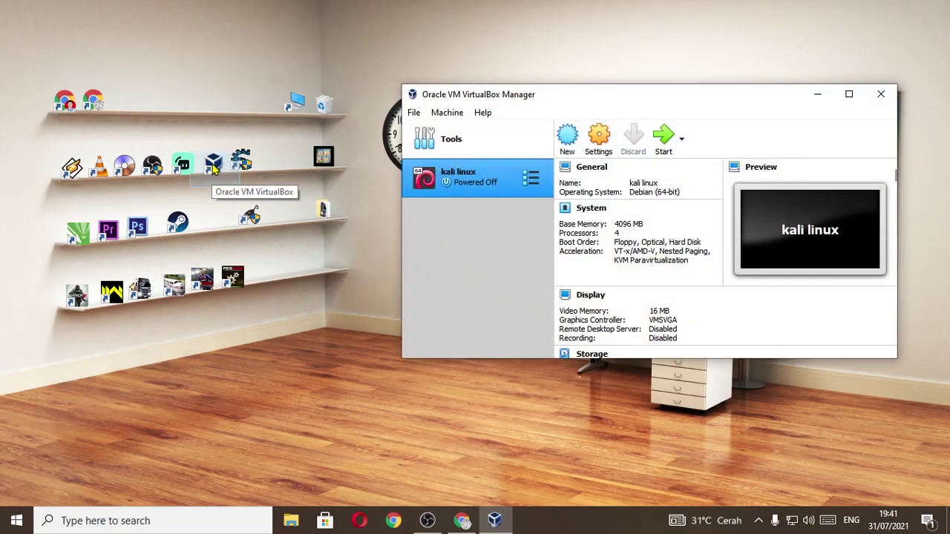
left_click_drag(619, 101, 393, 97)
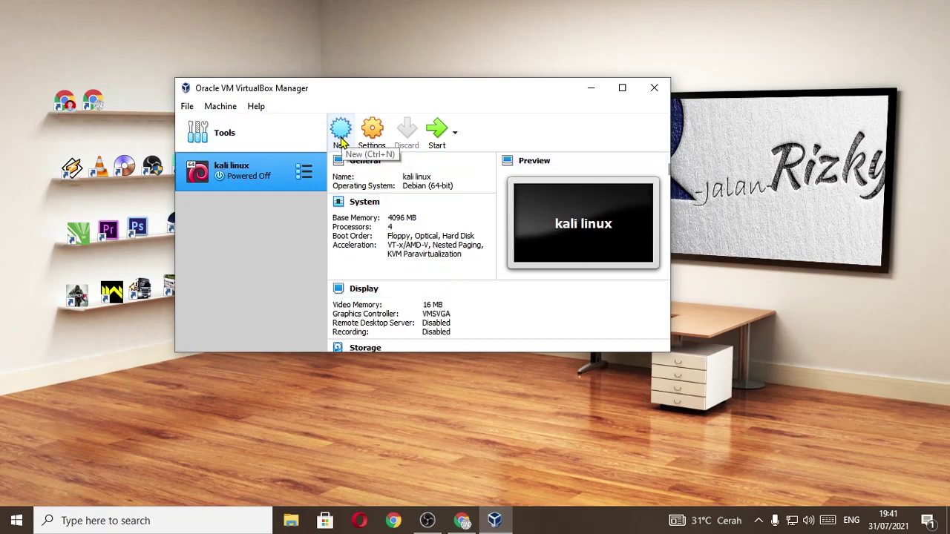
Open the new virtual machine wizard and enter 'Kali' as the machine name
left_click(340, 137)
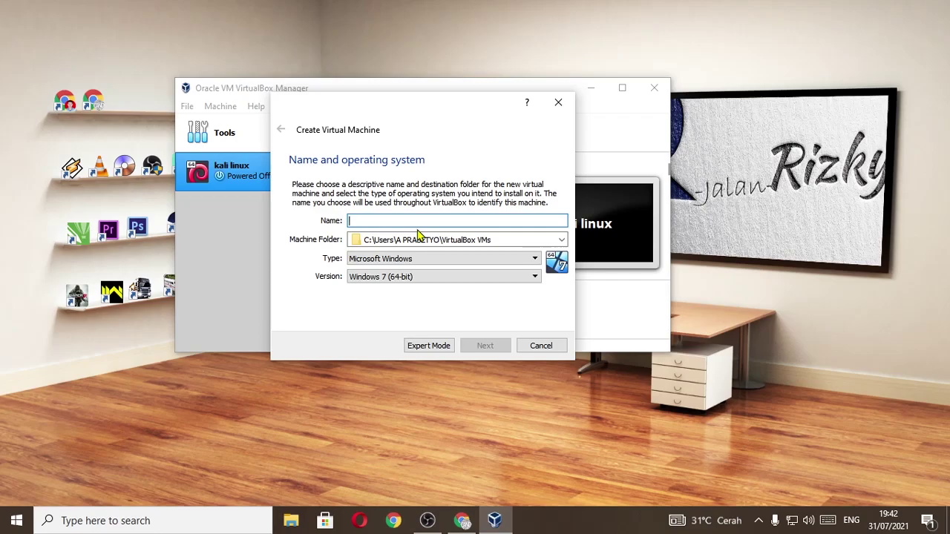
type("Kali")
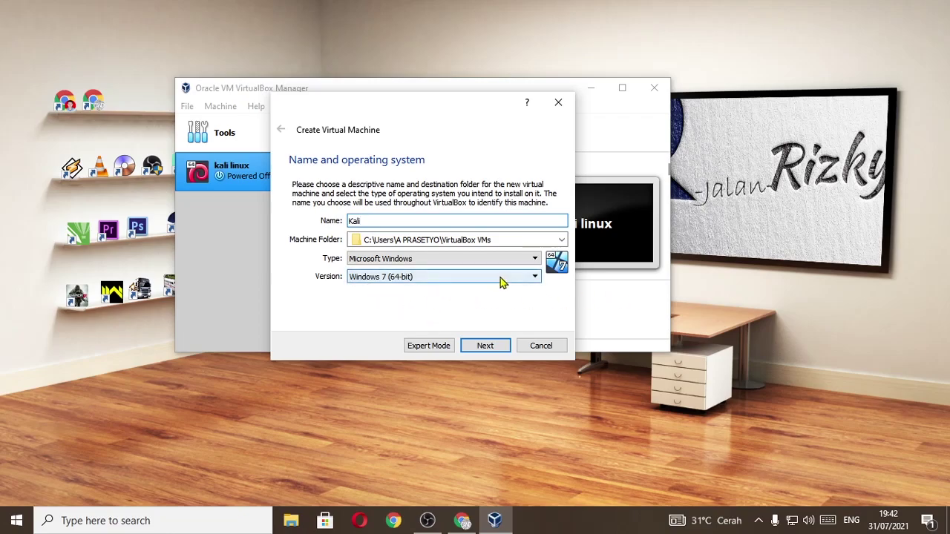
Set the Kali machine's memory to 4096 MB and continue to the hard disk page
left_click(486, 346)
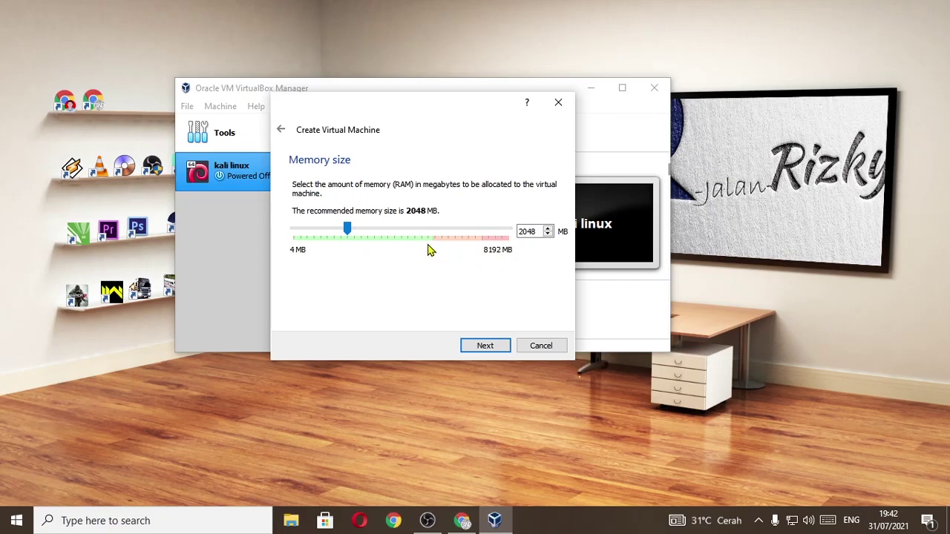
left_click_drag(347, 231, 403, 234)
left_click(486, 347)
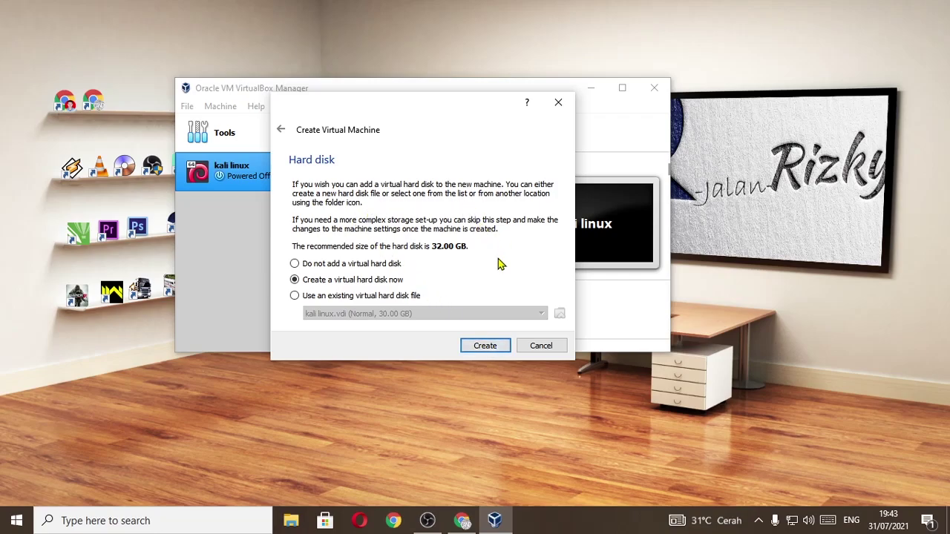
Create a dynamically allocated VDI disk of 15.89 GB to finish the Kali machine
left_click(477, 349)
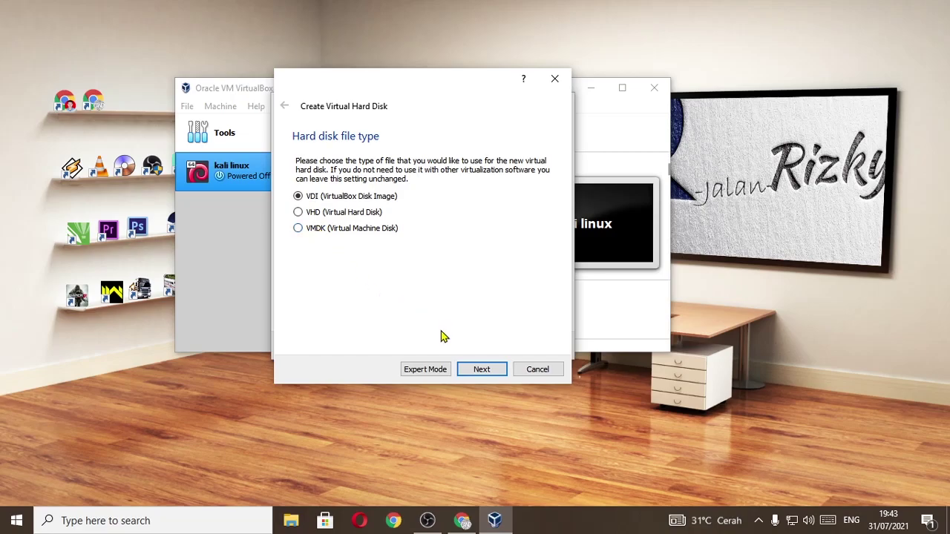
left_click(481, 371)
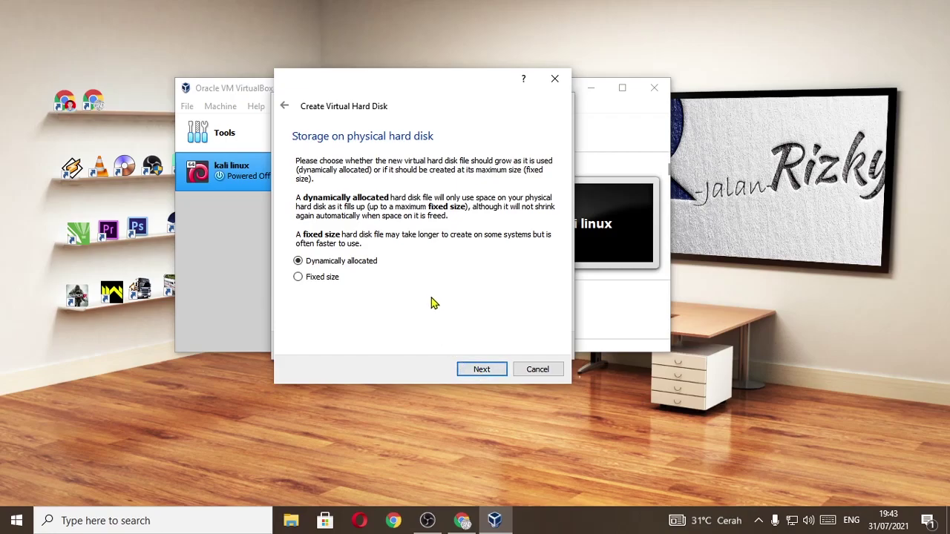
left_click(479, 371)
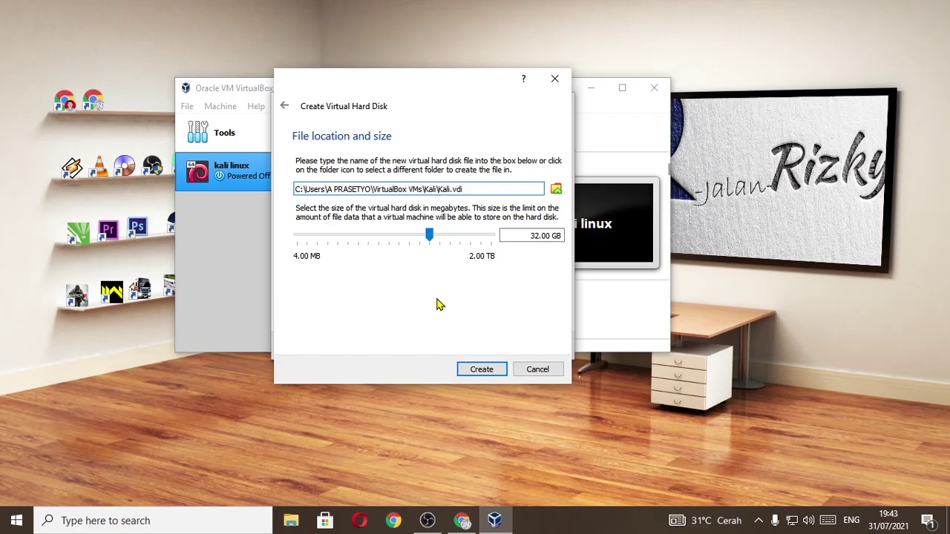
mouse_move(430, 236)
left_mouse_down()
mouse_move(405, 241)
mouse_move(419, 242)
left_mouse_up()
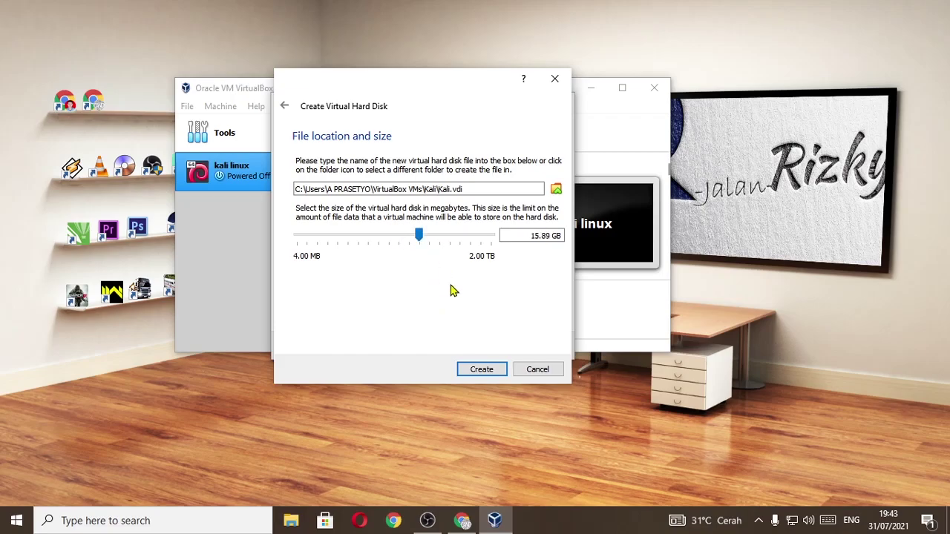
left_click(481, 371)
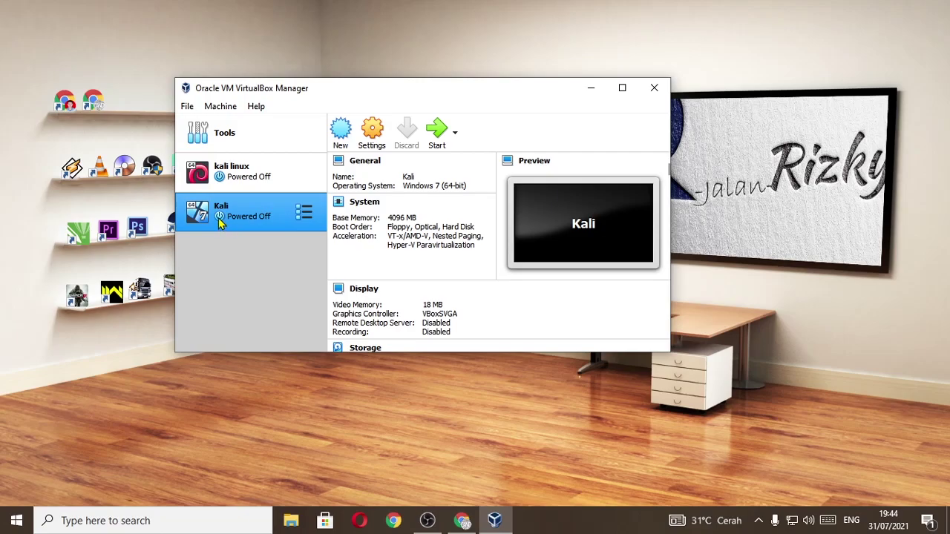
Raise the number of virtual processors in the Kali machine's System settings
left_click(370, 132)
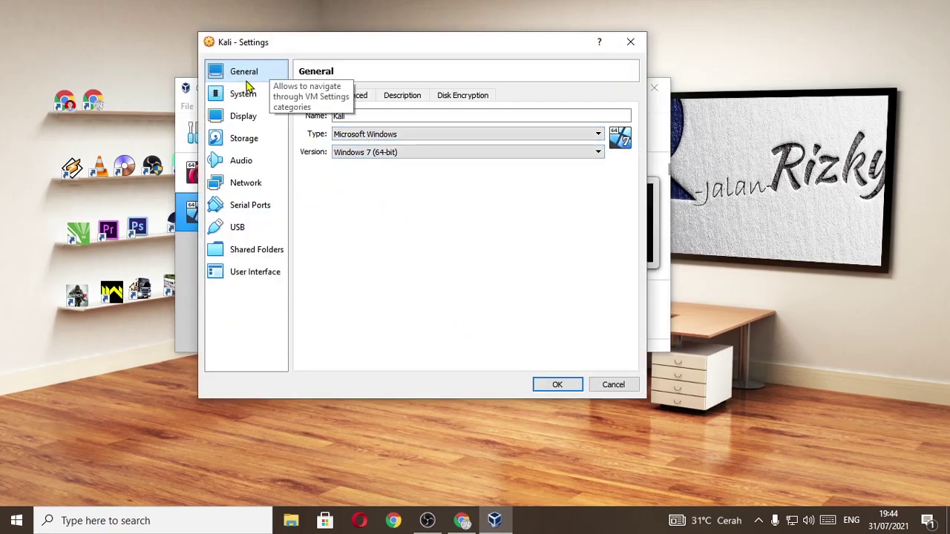
left_click(243, 95)
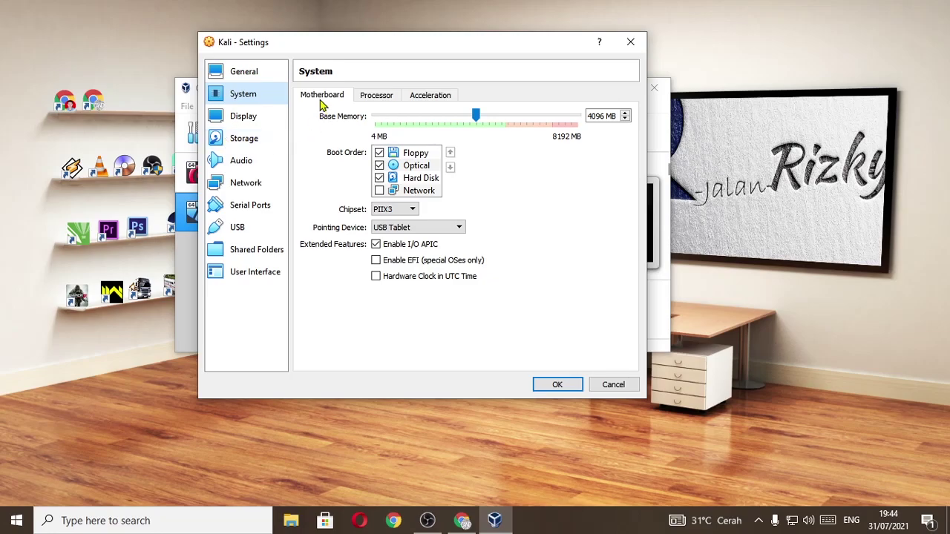
left_click(377, 99)
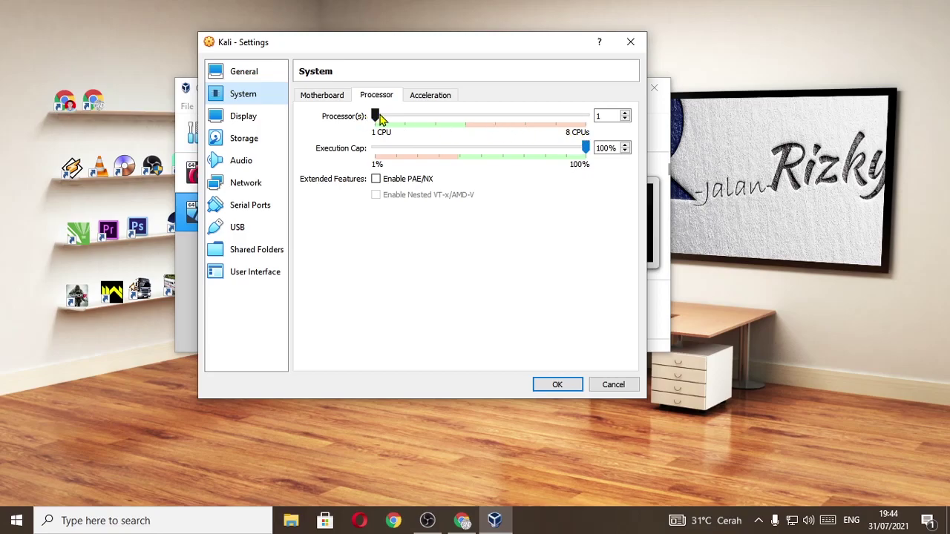
left_click_drag(378, 117, 461, 121)
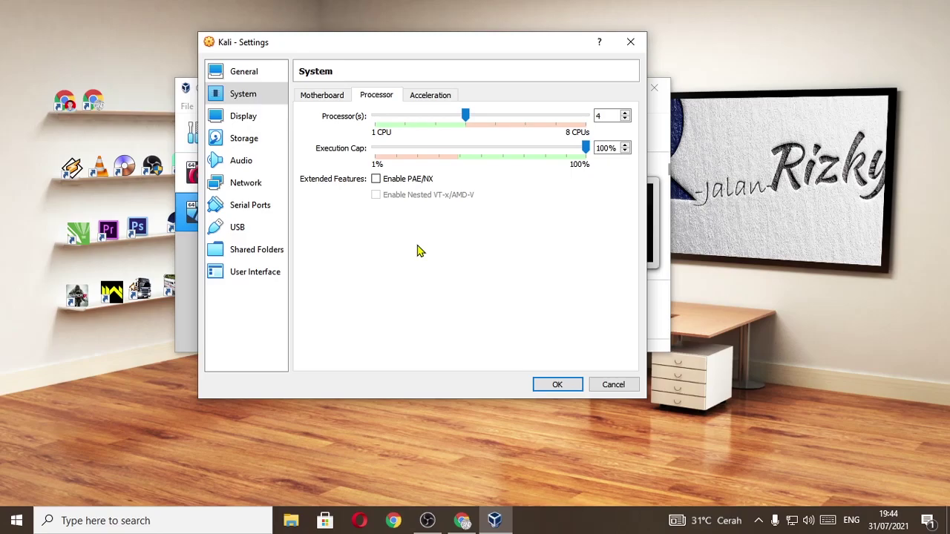
Load the kali-linux-2021.1-installer-amd64 ISO into the empty optical drive, then view Network settings
left_click(245, 145)
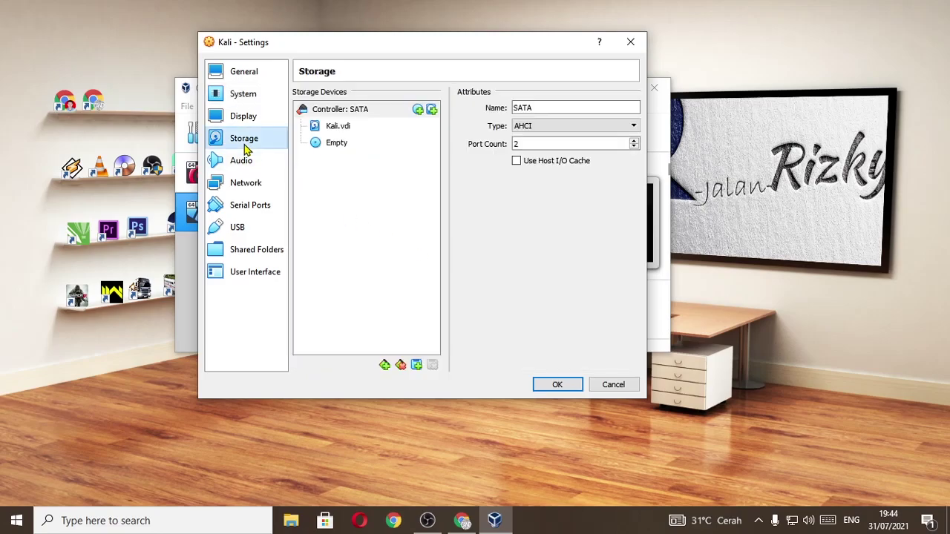
left_click(316, 145)
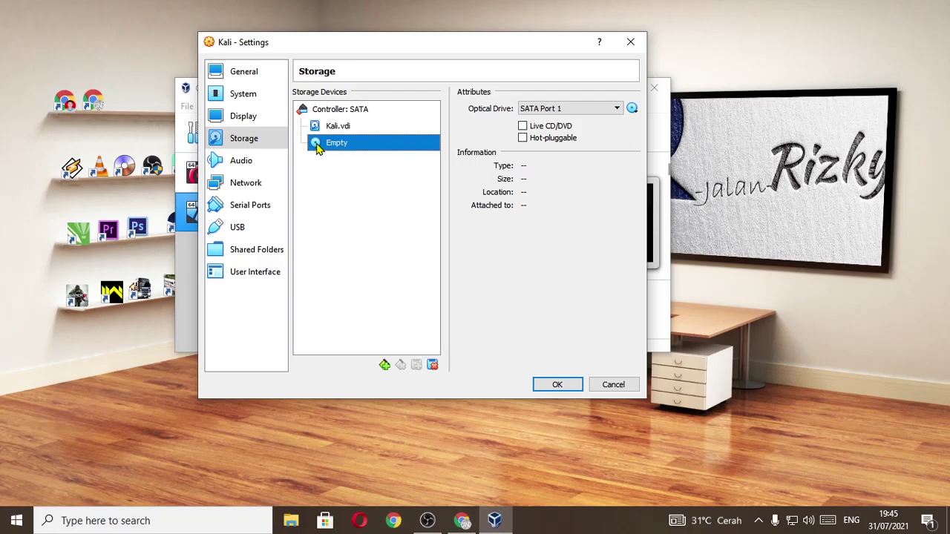
left_click(631, 109)
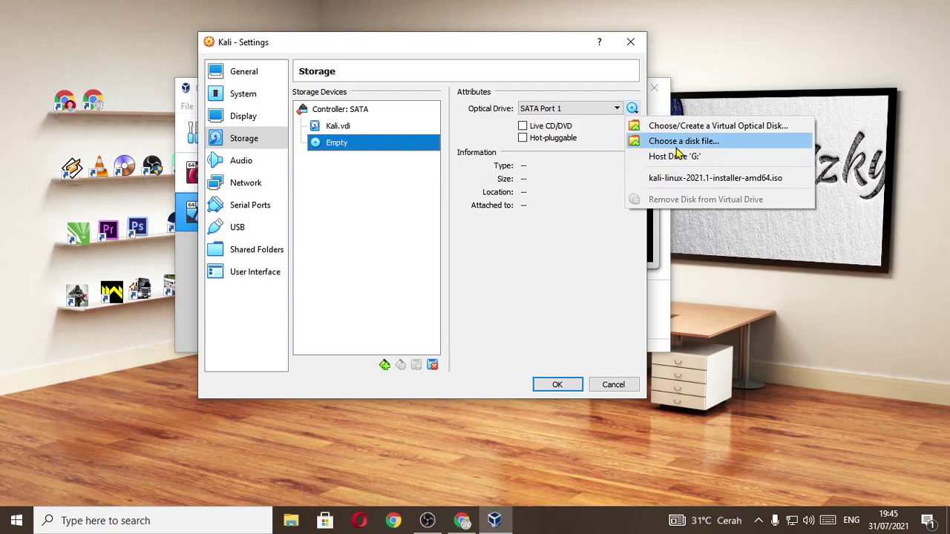
left_click(679, 148)
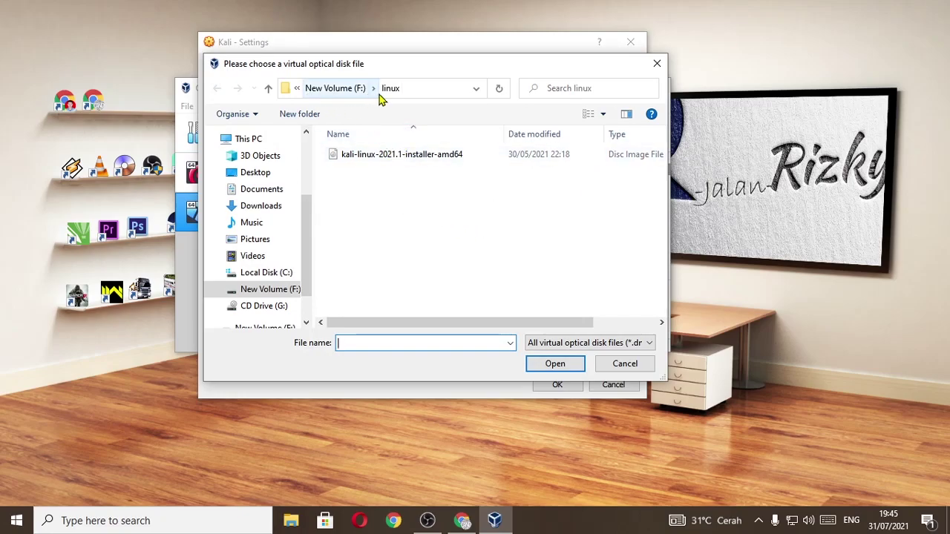
left_click(406, 156)
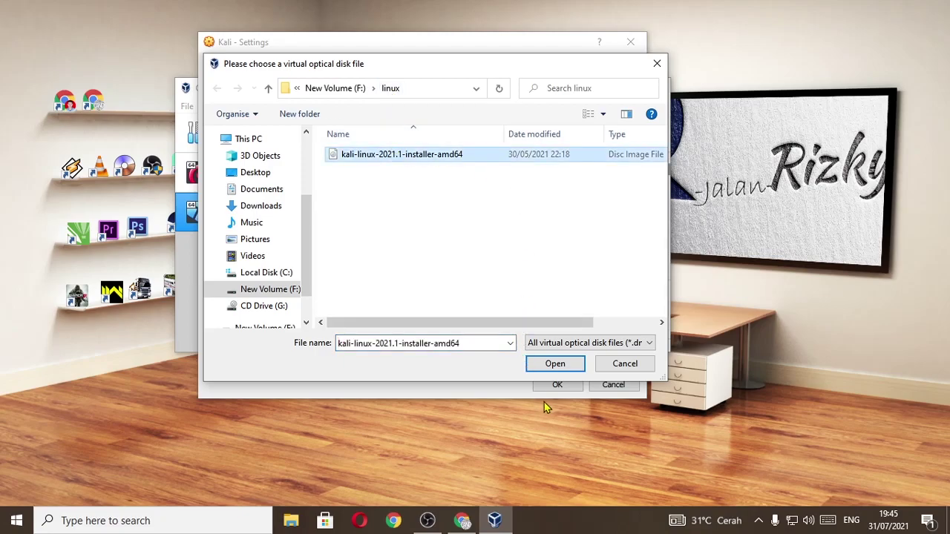
left_click(549, 365)
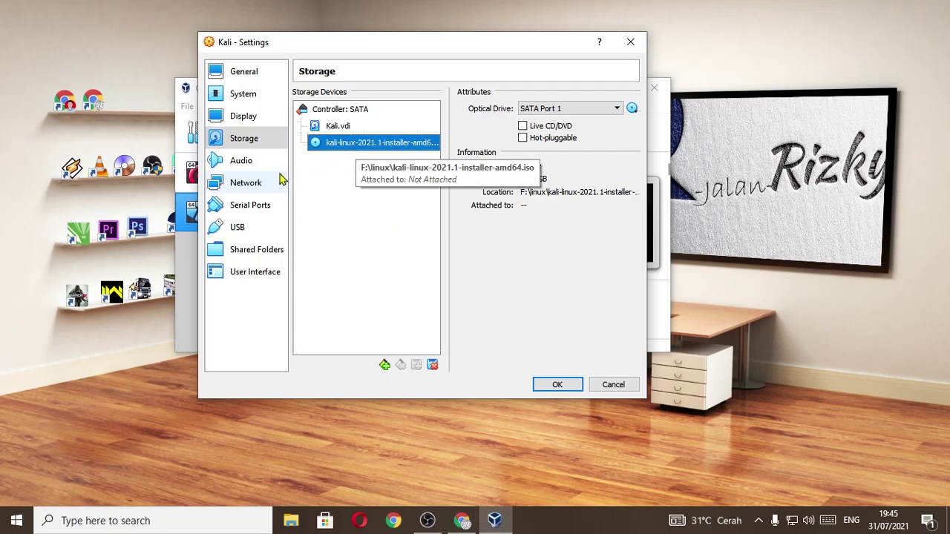
left_click(241, 185)
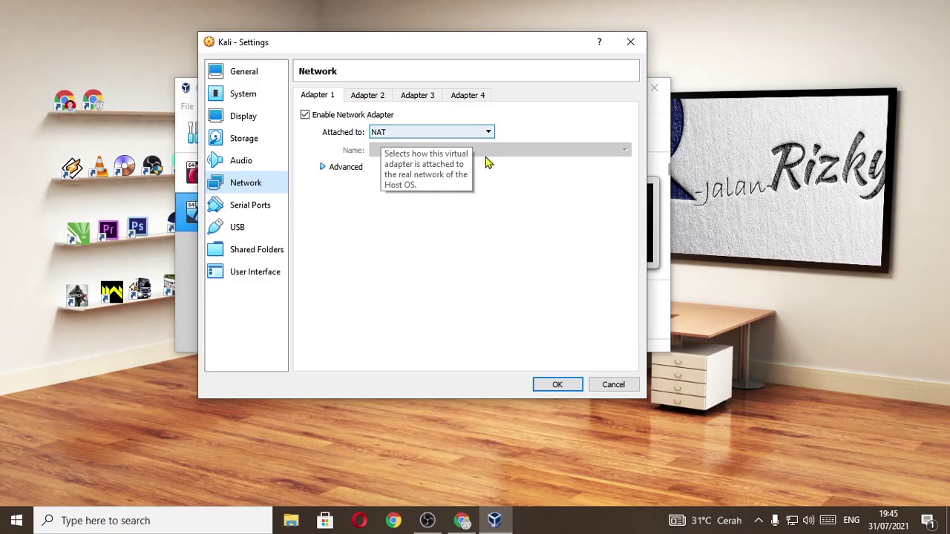
Save the settings, start Kali, and boot it from the kali-linux-2021.1 ISO start-up disk
left_click(557, 384)
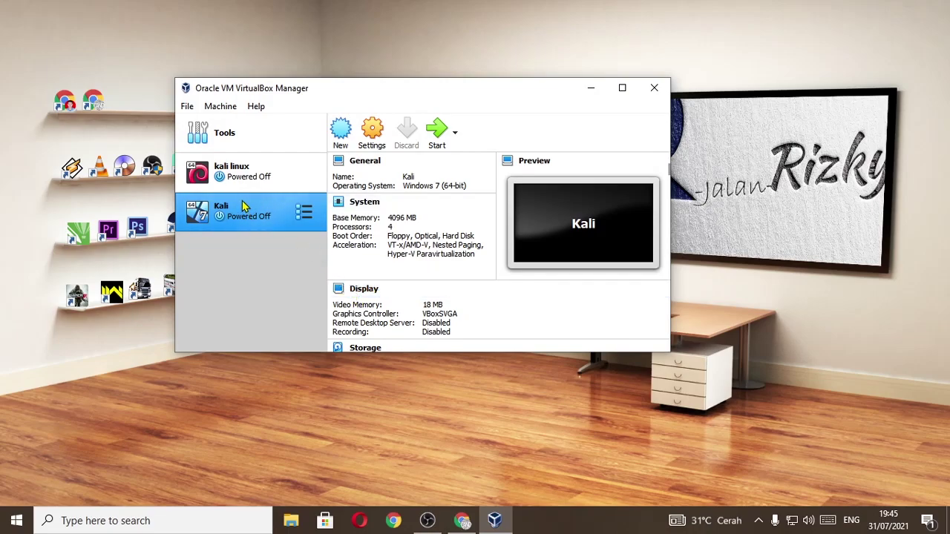
left_click(438, 131)
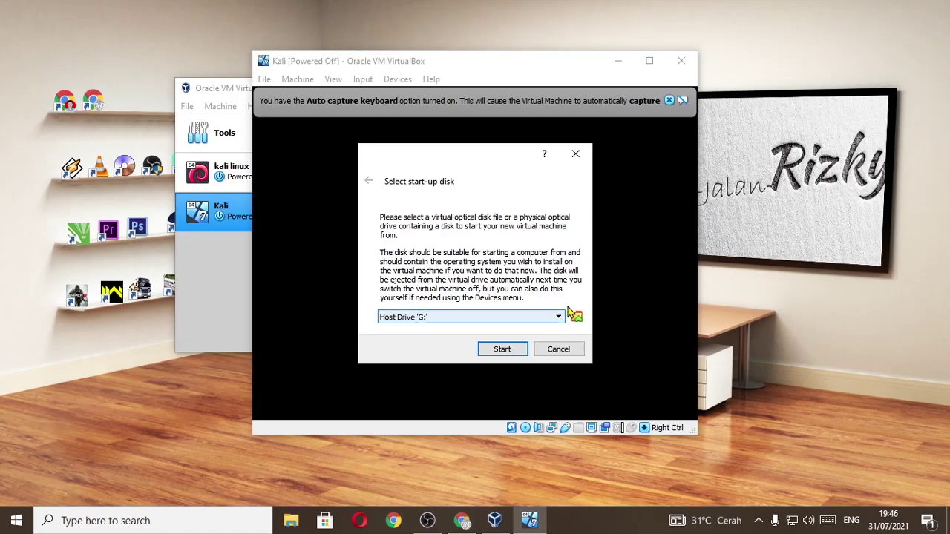
left_click(667, 101)
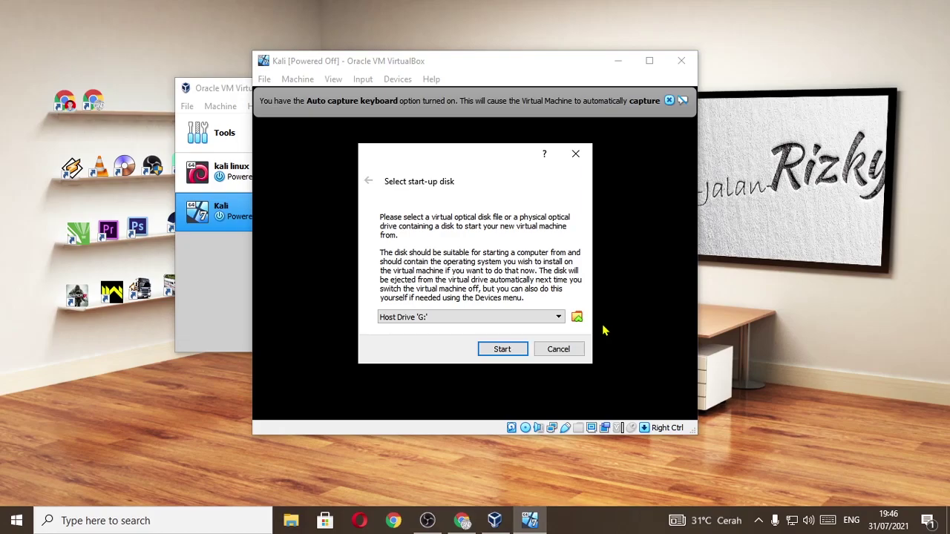
left_click(559, 319)
left_click(516, 317)
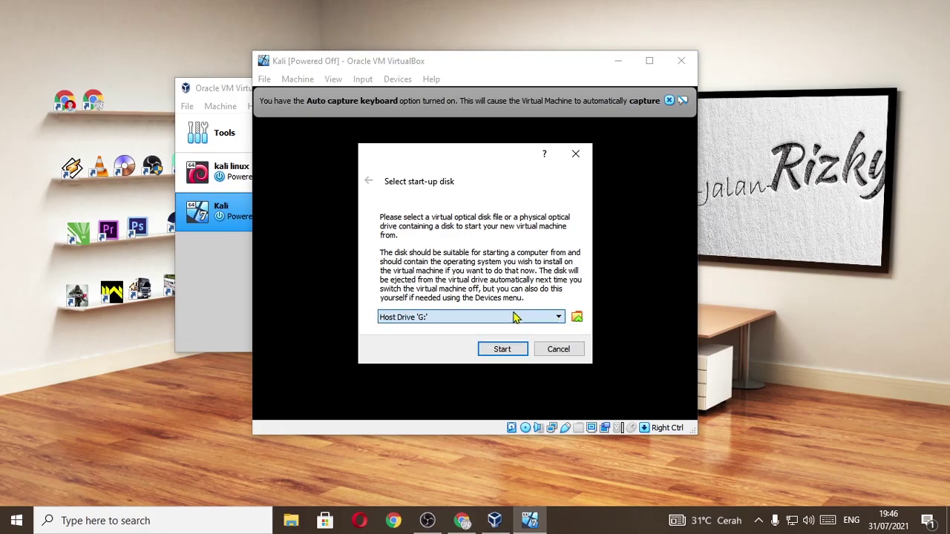
left_click(577, 317)
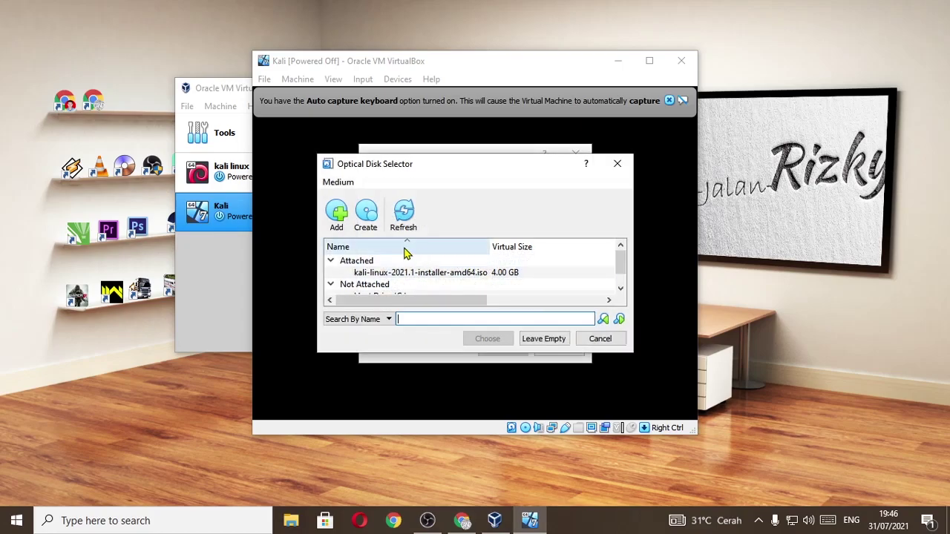
scroll(408, 260, "down", 1)
scroll(451, 287, "up", 1)
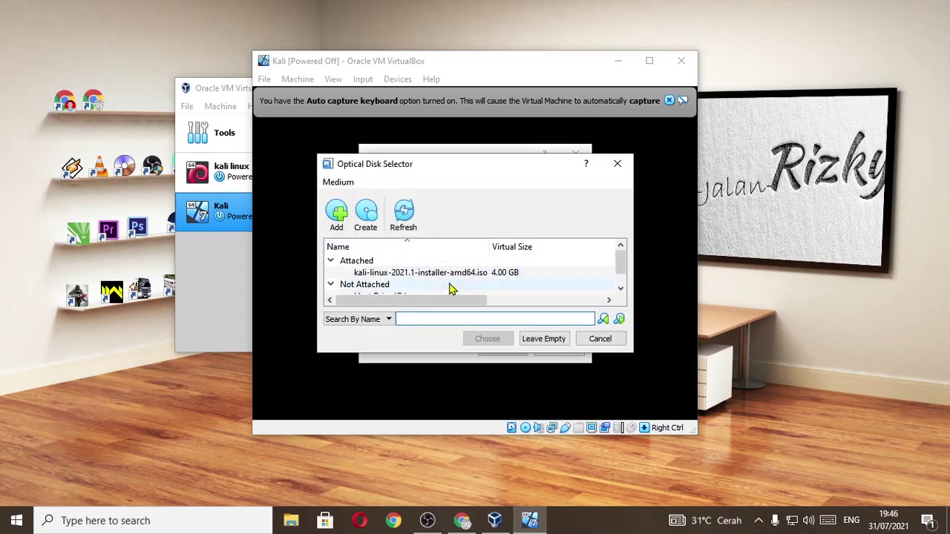
left_click(425, 274)
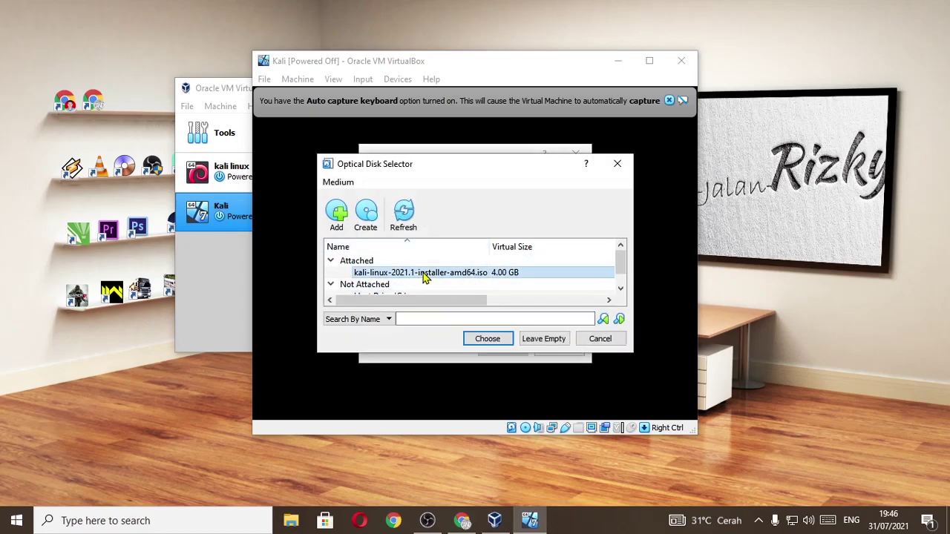
left_click(505, 342)
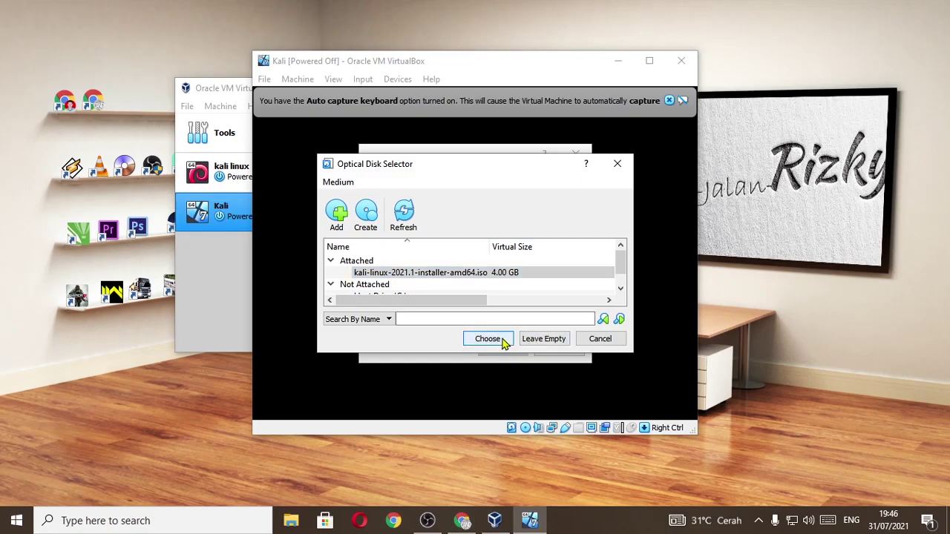
left_click(501, 349)
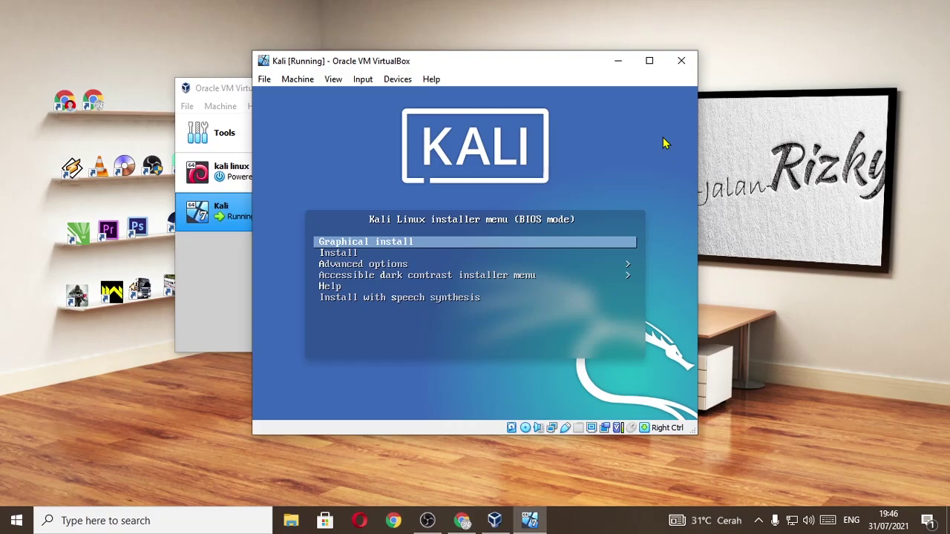
Select Graphical install in the Kali boot menu and launch it
key("Down")
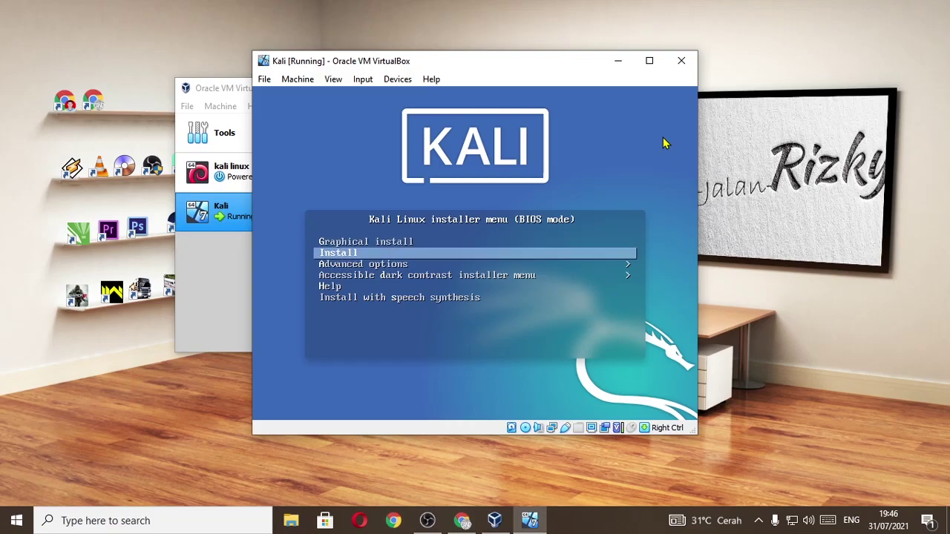
key("Up")
key("Down")
key("Down")
key("Down")
key("Up")
key("Up")
key("Up")
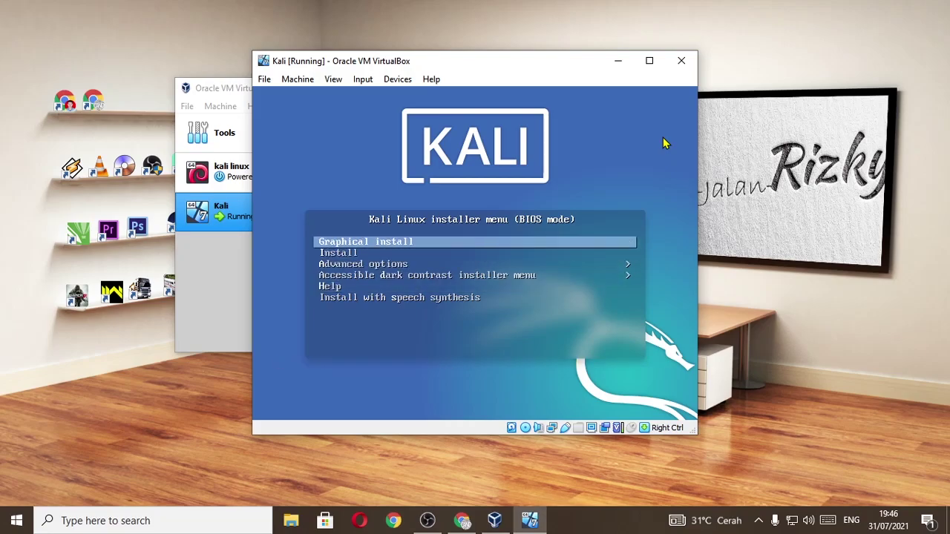
key("Down")
key("Up")
key("Down")
key("Up")
key("Return")
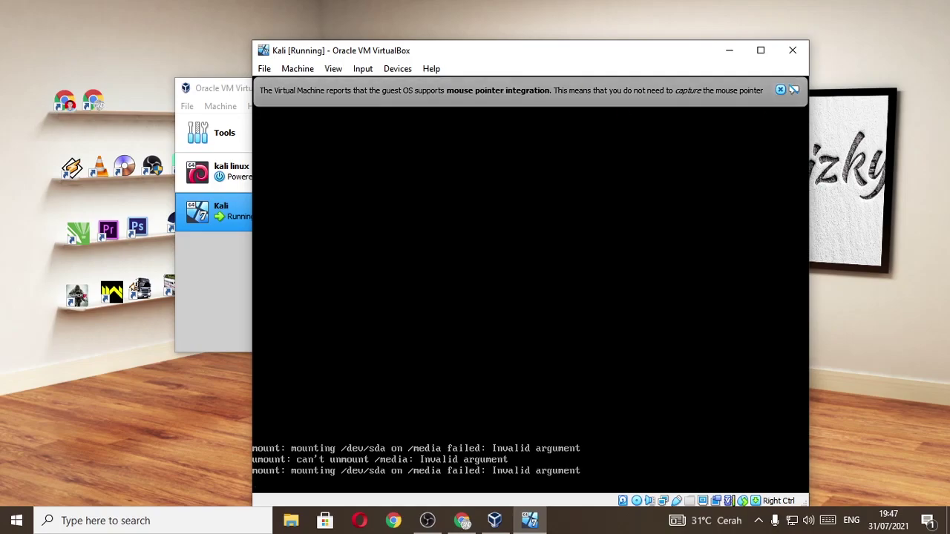
Dismiss the pointer notice, choose English, and pick 'other' for the location
left_click(780, 89)
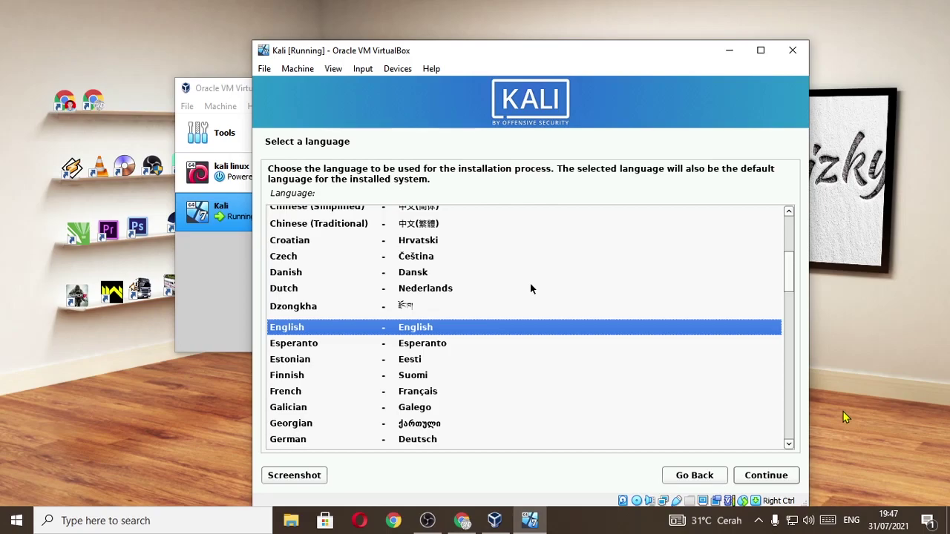
key("Return")
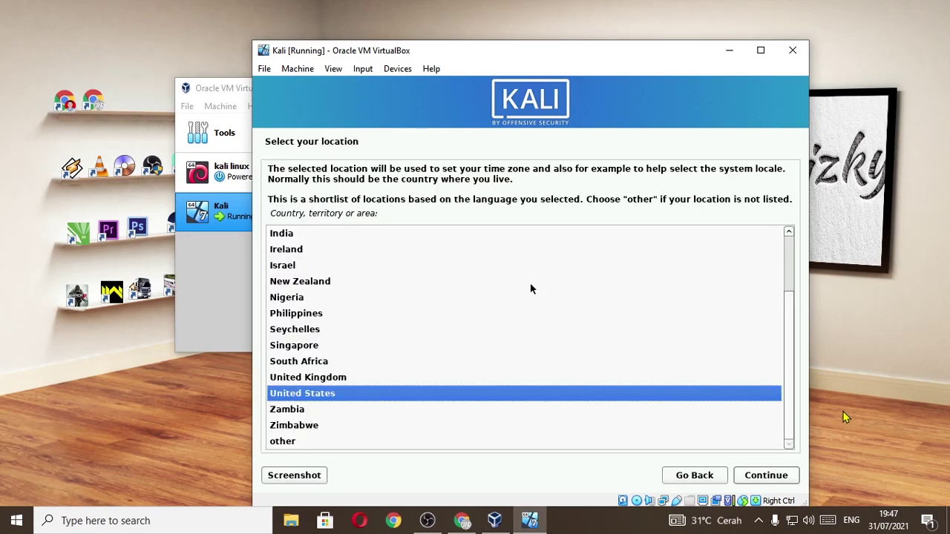
key("Down")
key("Down")
key("Down")
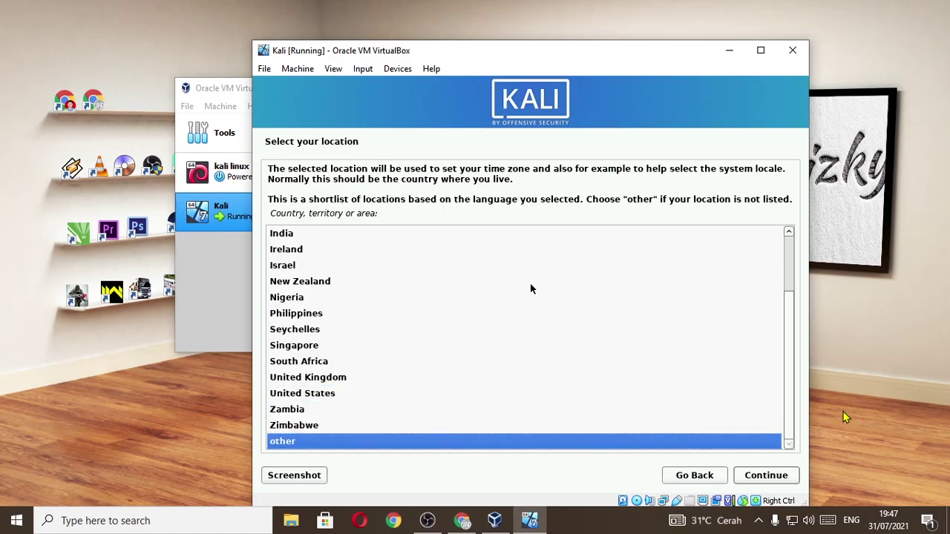
key("Up")
key("Down")
key("Up")
key("Up")
key("Up")
key("Down")
key("Down")
key("Down")
key("Up")
key("Down")
key("Up")
key("Up")
key("Up")
key("Down")
key("Down")
key("Down")
key("Return")
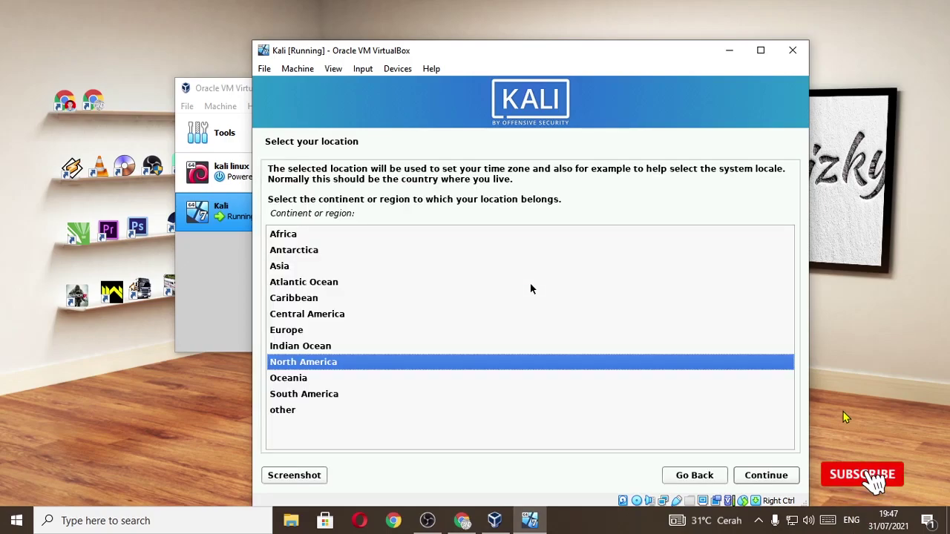
Set the location to Indonesia under Asia and accept the en_US locale
key("Up")
key("Up")
key("Up")
key("Up")
key("Up")
key("Up")
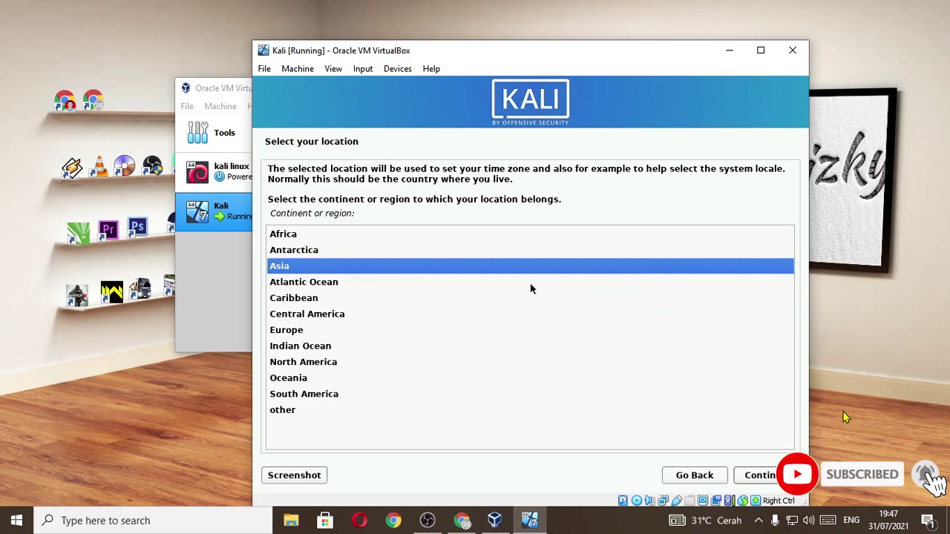
key("Return")
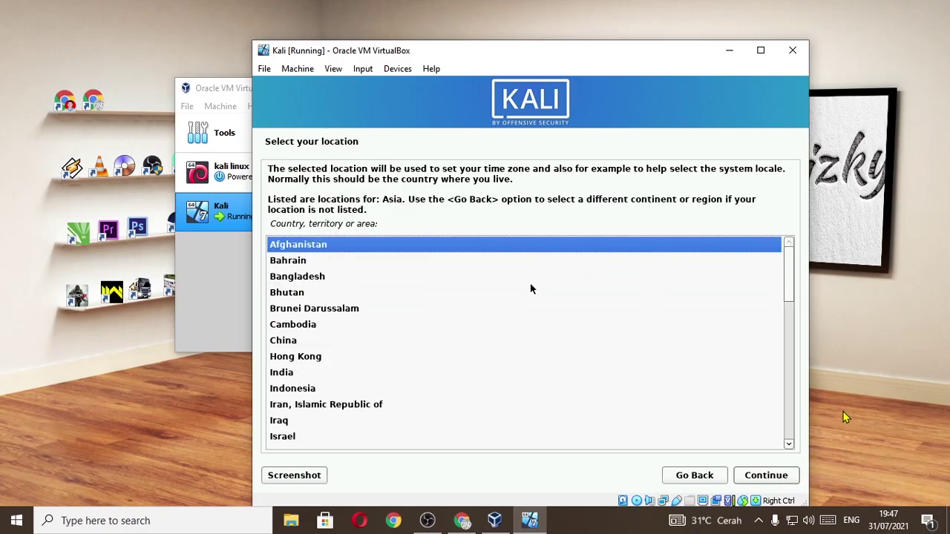
key("Down")
key("Down")
key("Down")
key("Down")
key("Down")
key("Up")
key("Up")
key("Up")
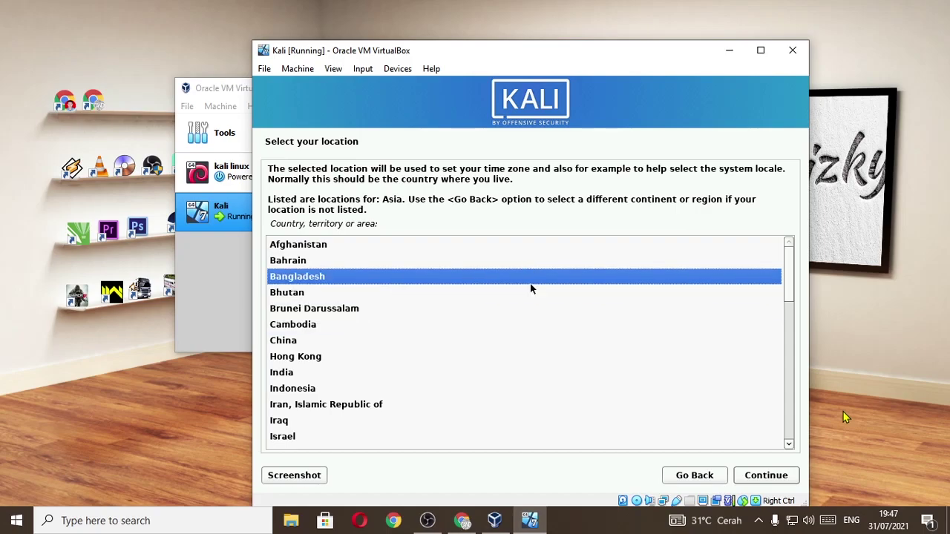
key("Down")
key("Down")
key("Down")
key("Down")
key("Down")
key("Down")
key("Down")
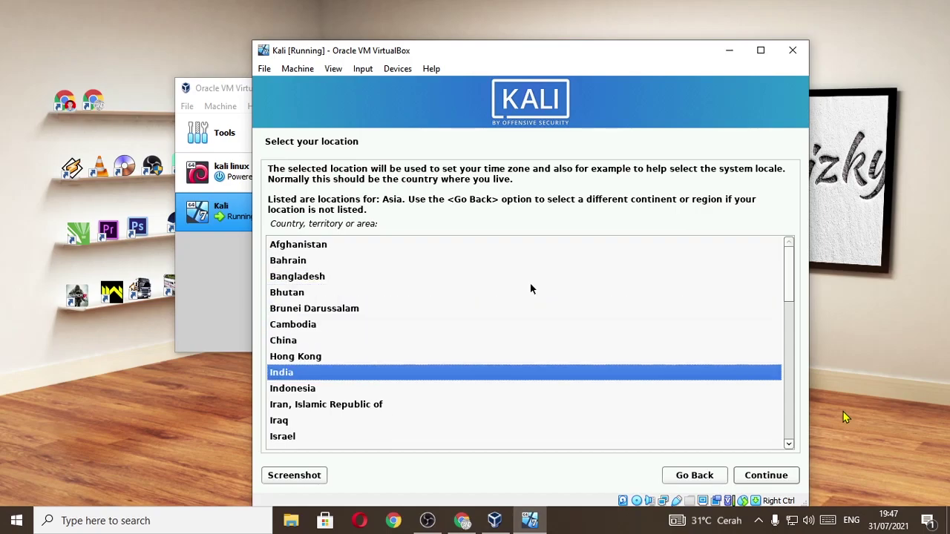
key("Return")
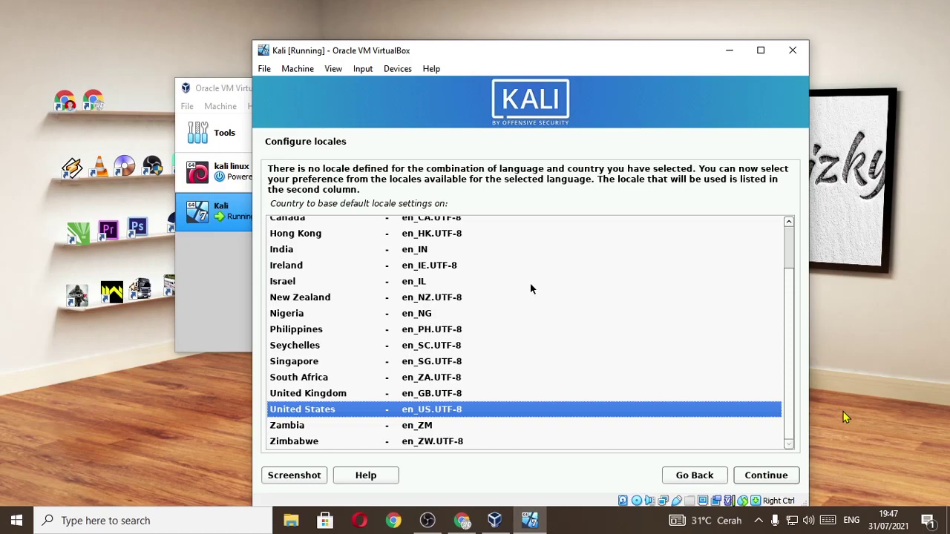
key("Return")
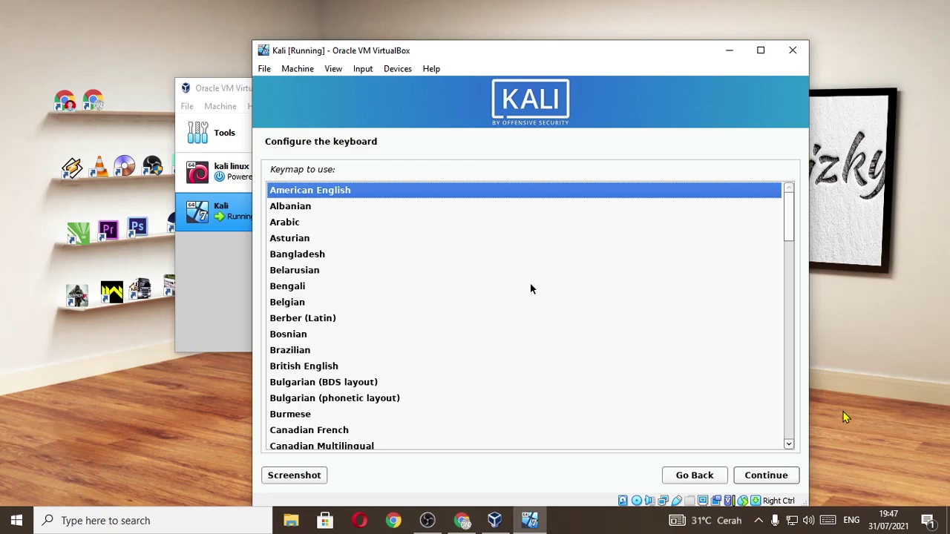
Accept the American English keyboard, keep hostname 'kali', and leave the domain name blank
key("Return")
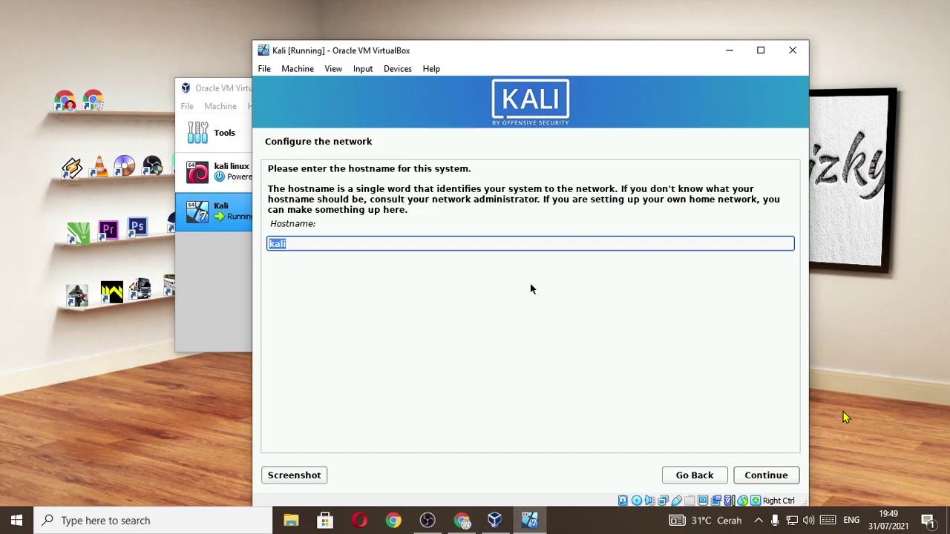
key("Return")
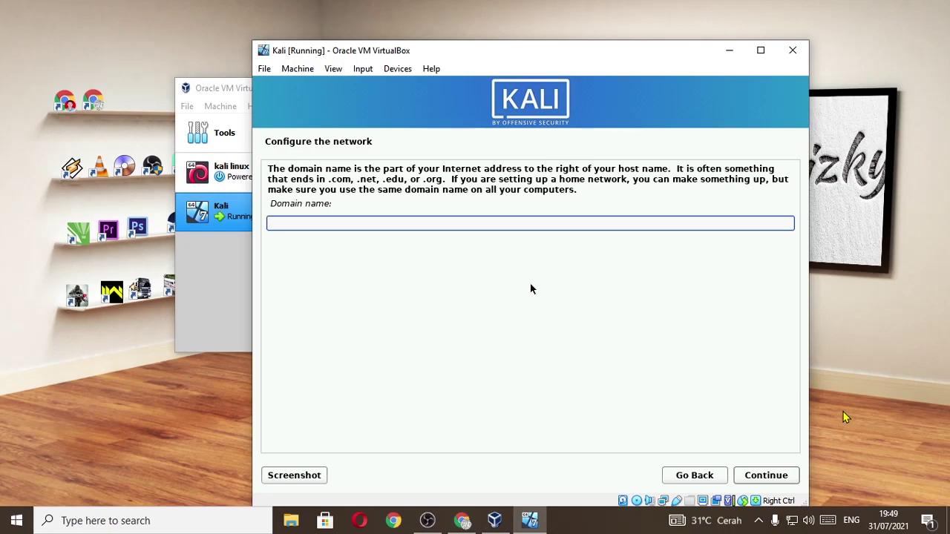
key("Return")
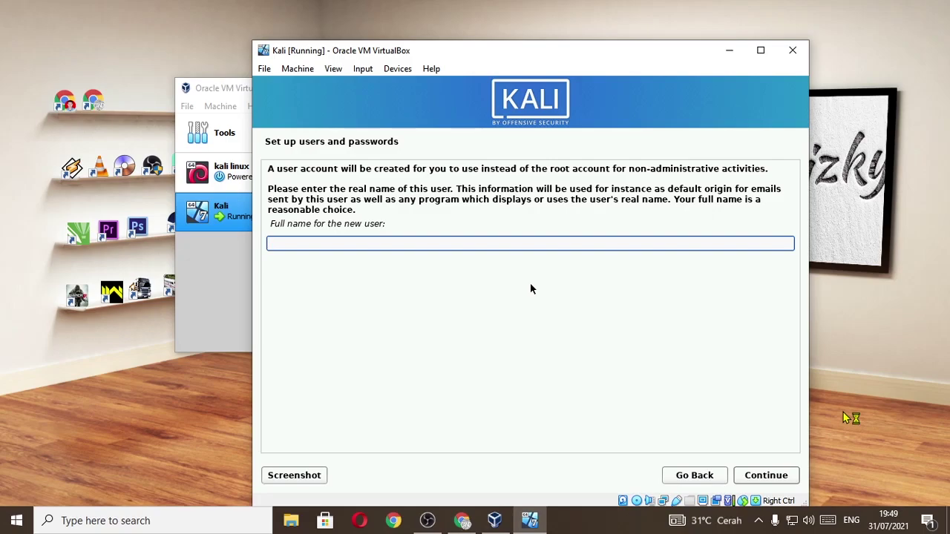
Enter the new user's full name and accept the username suggested from it
type("jalanrizky")
key("Return")
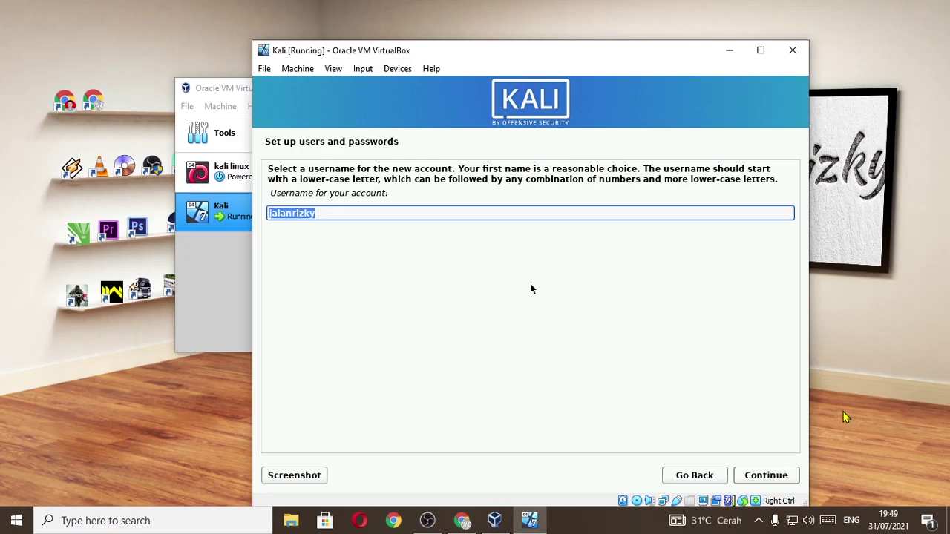
key("Return")
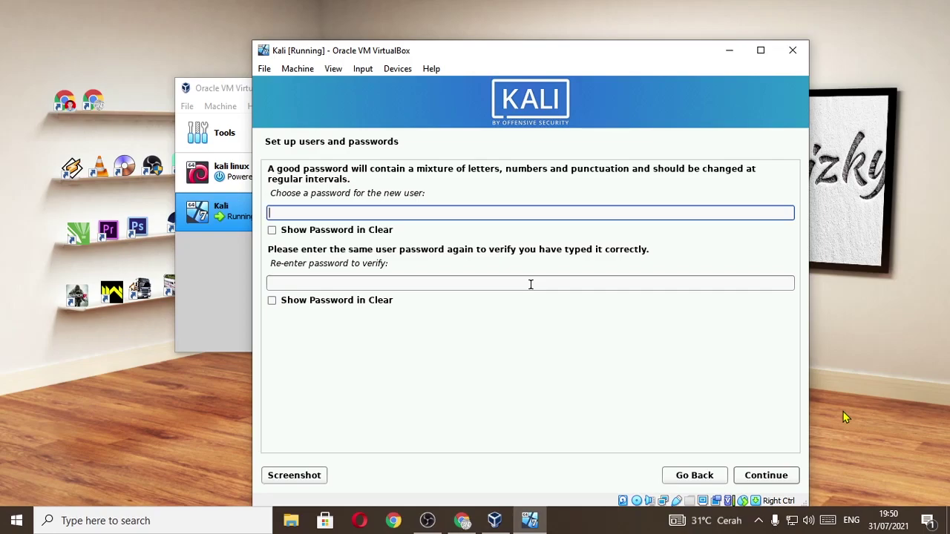
Enter the new user's password and confirm it in the Re-enter password field
type("kalikali")
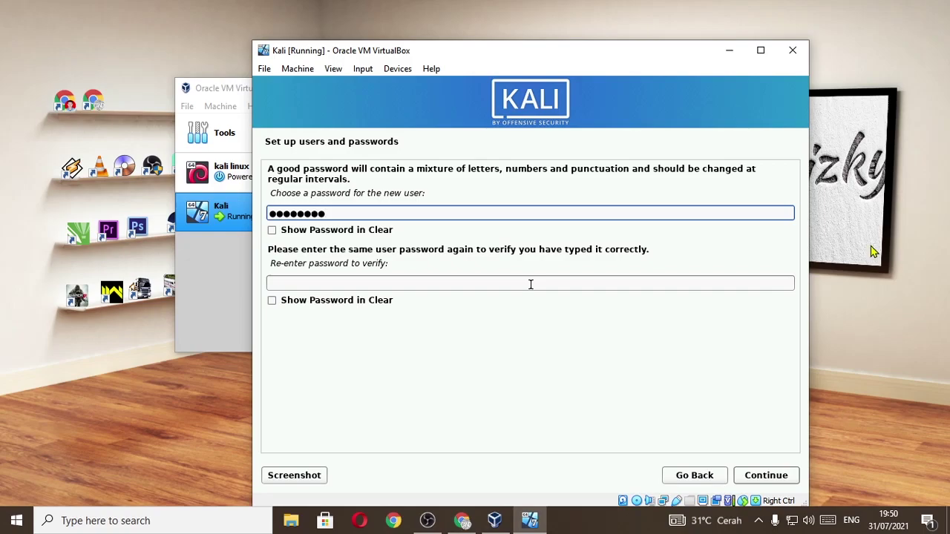
left_click(669, 280)
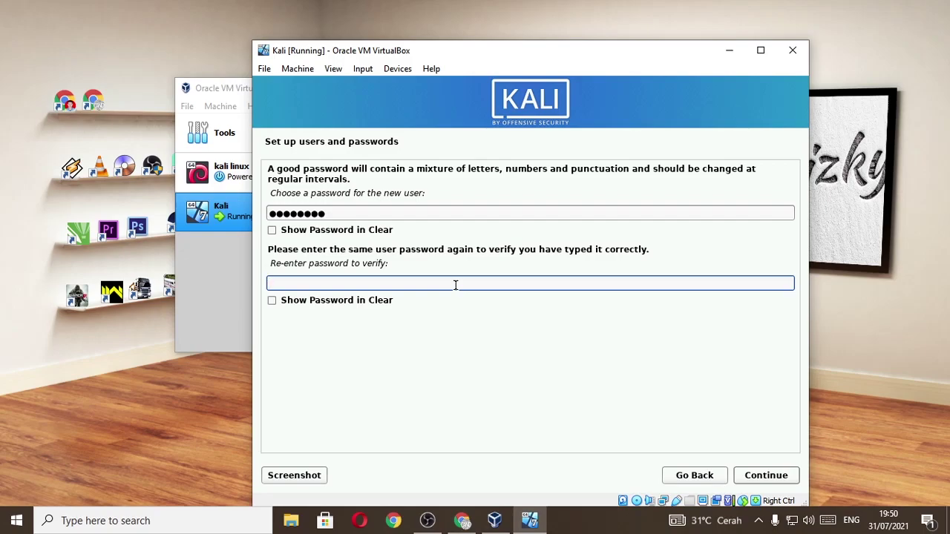
type("••••••••")
key("Return")
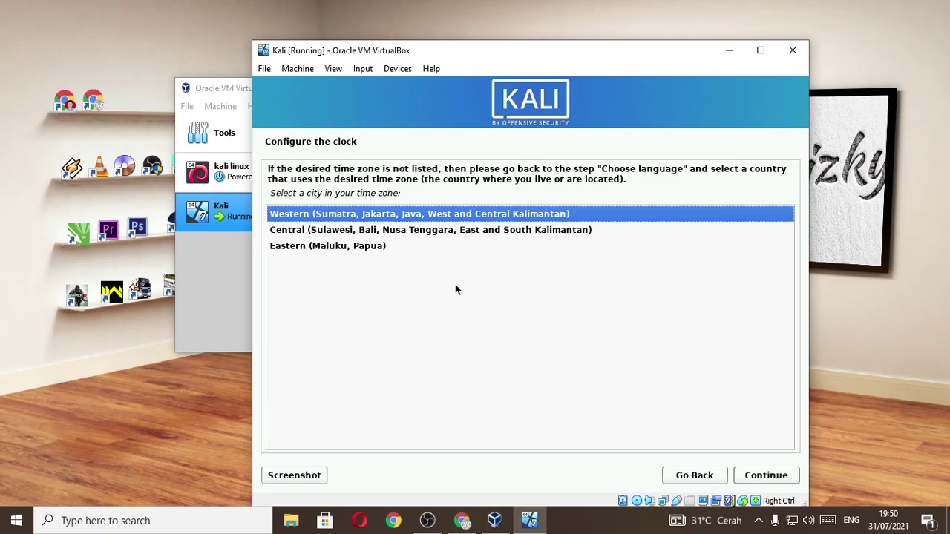
Accept the Western (Sumatra, Jakarta) time zone
key("Return")
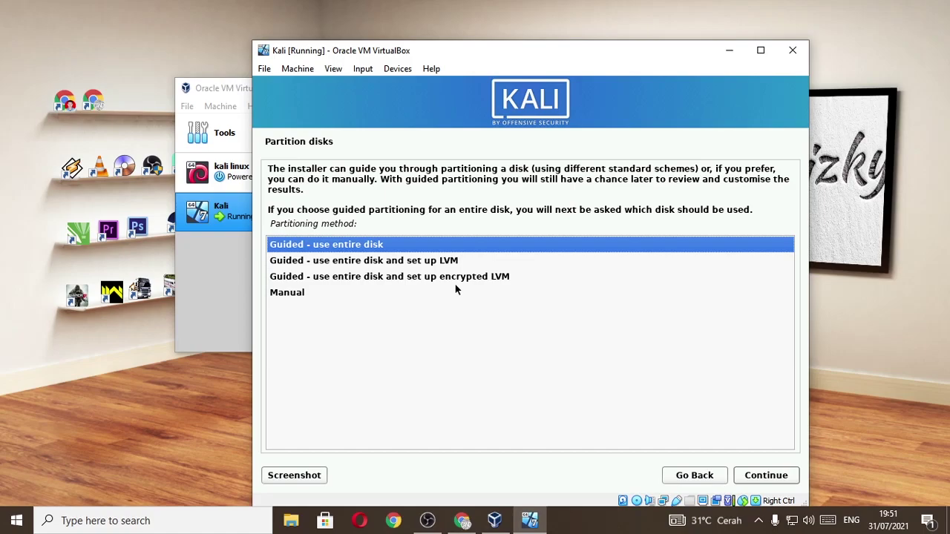
Guided-partition the entire SCSI1 disk with all files in one partition and write the changes
key("Return")
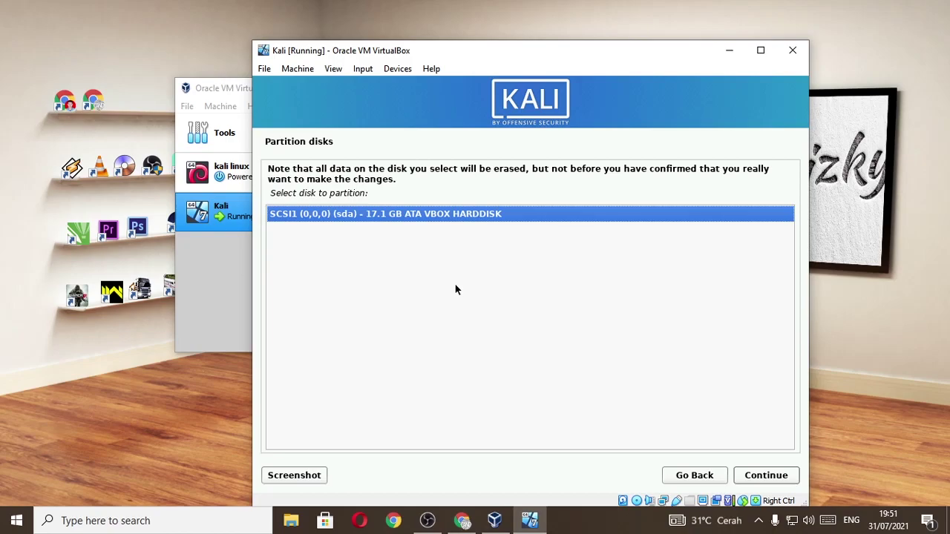
key("Return")
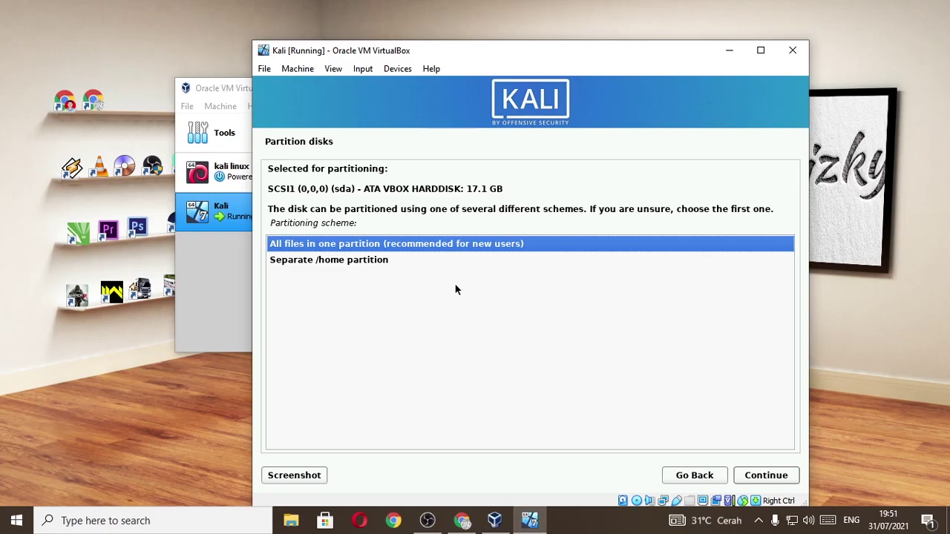
key("Return")
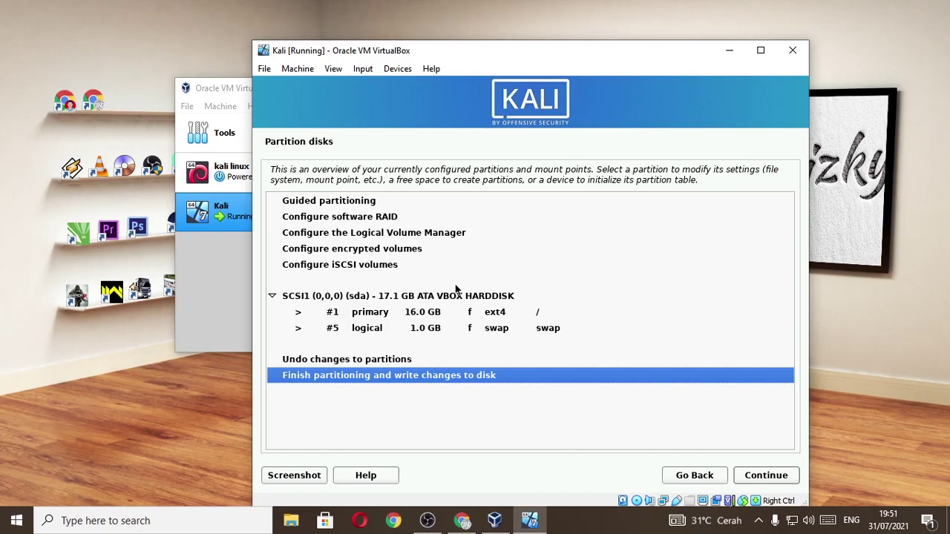
key("Return")
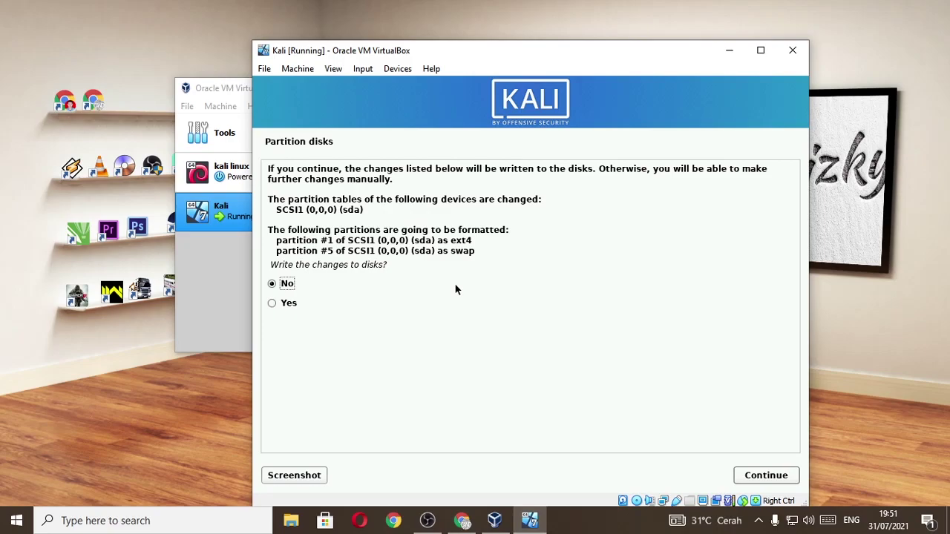
key("Down")
key("Return")
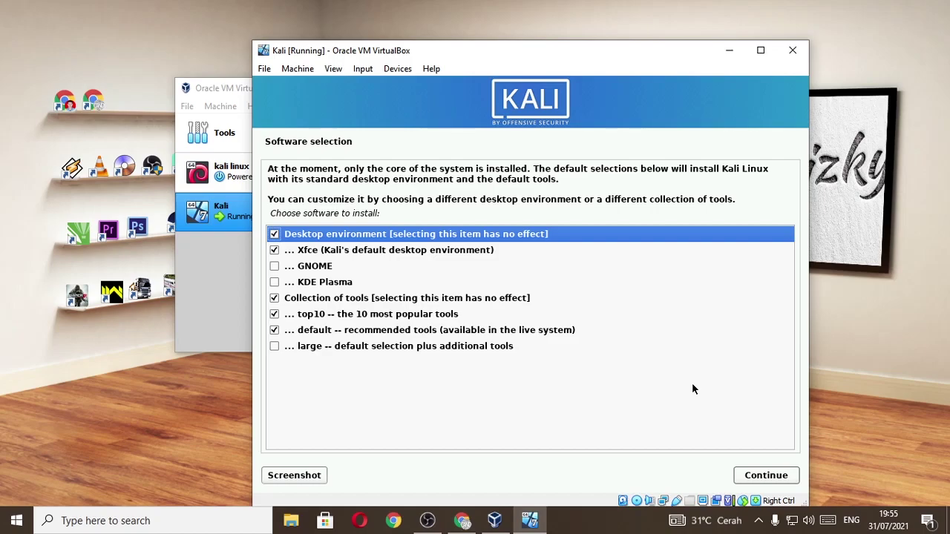
Keep the default Xfce desktop, top10 and default tools selections and continue
left_click(766, 475)
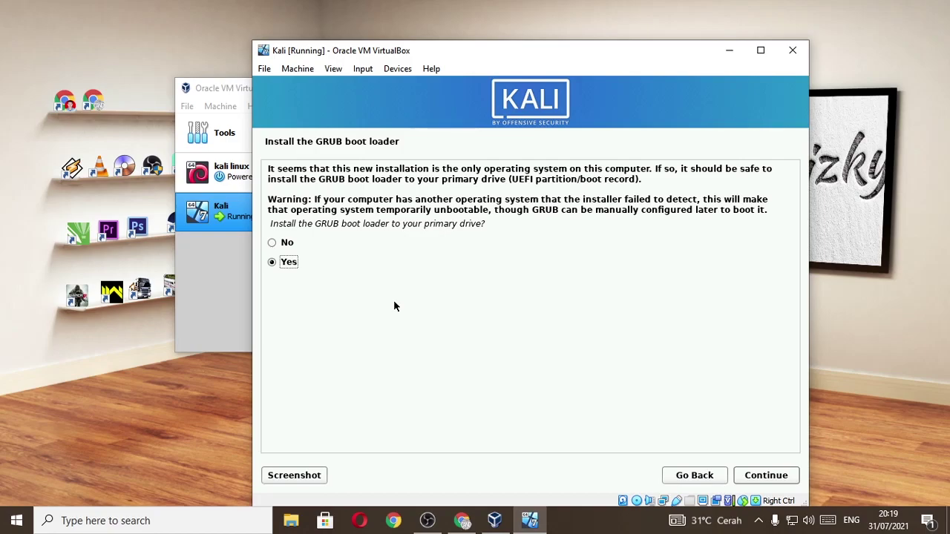
Install the GRUB boot loader onto /dev/sda
key("Return")
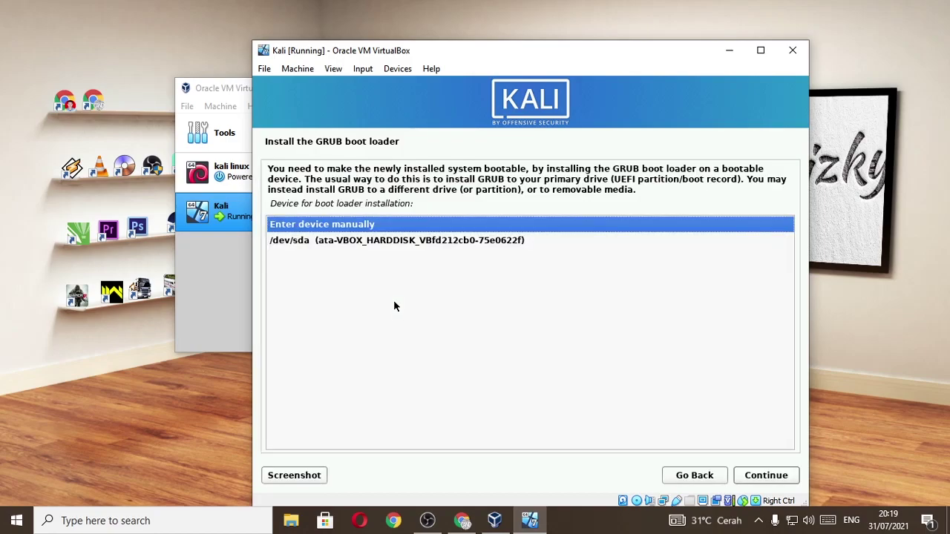
key("Down")
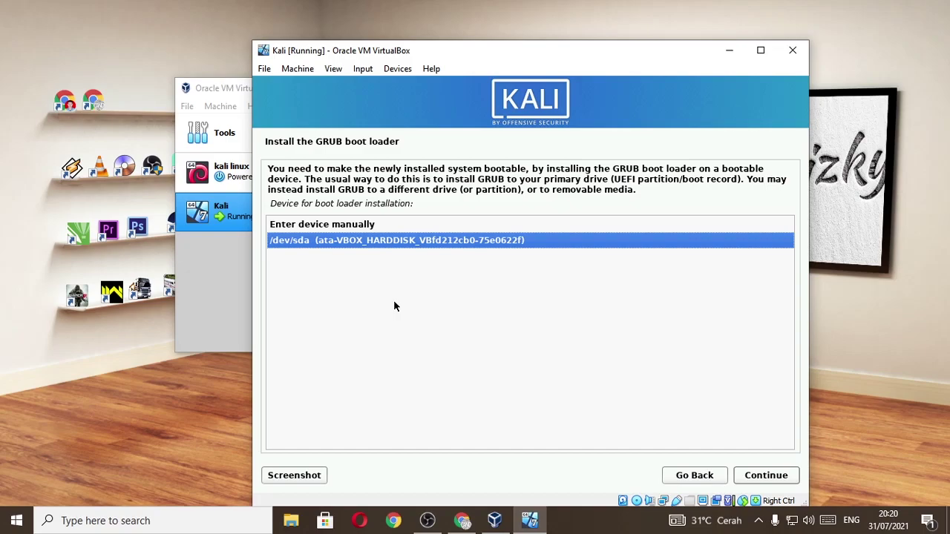
key("Return")
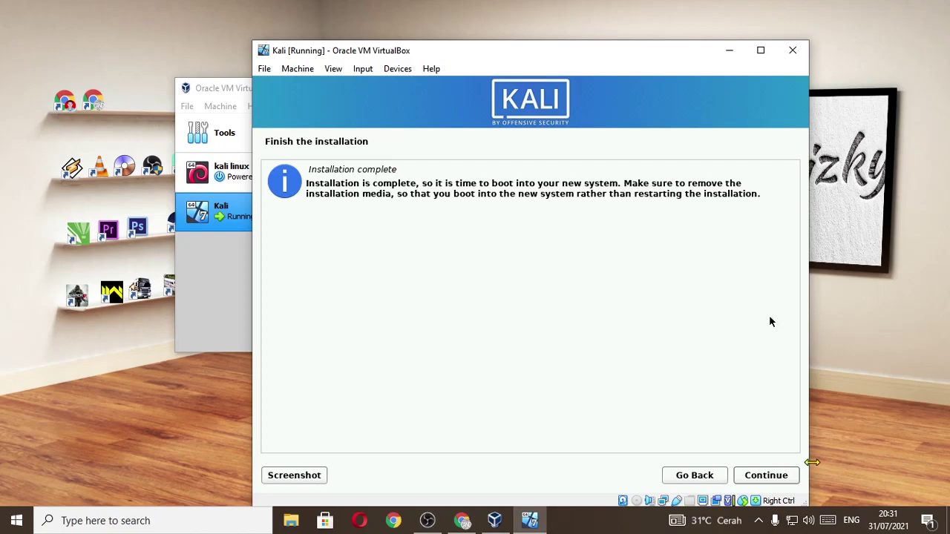
Finish the installation and reboot, dismiss the mouse integration notice, and maximize the VM window
left_click(765, 475)
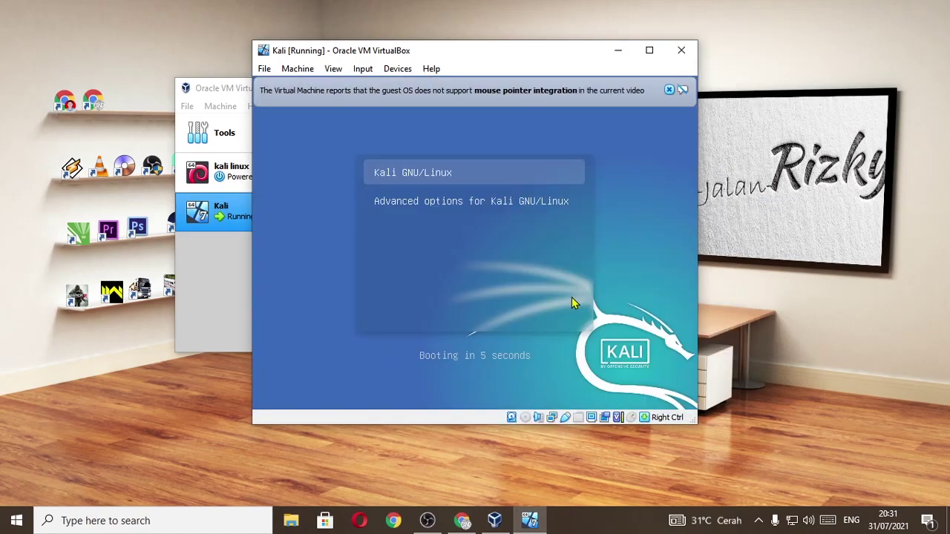
left_click(666, 90)
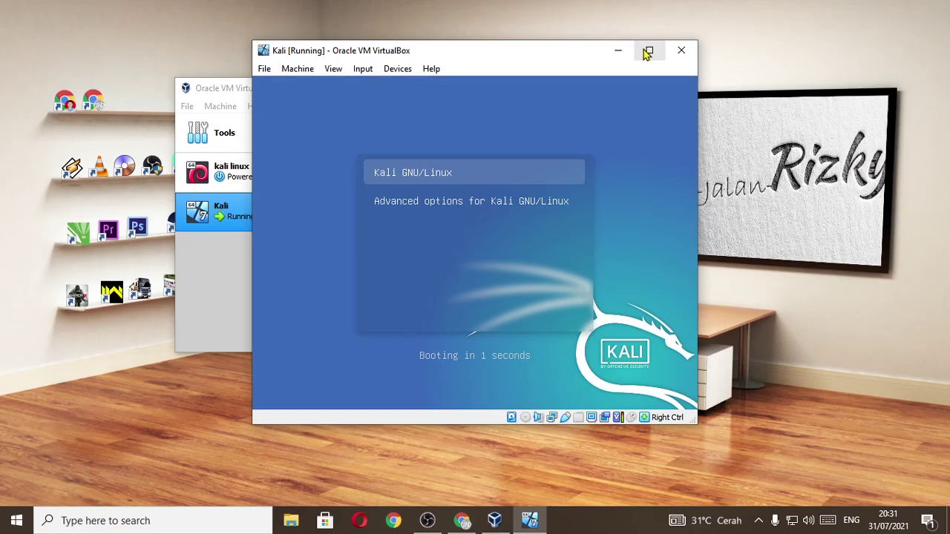
left_click(649, 50)
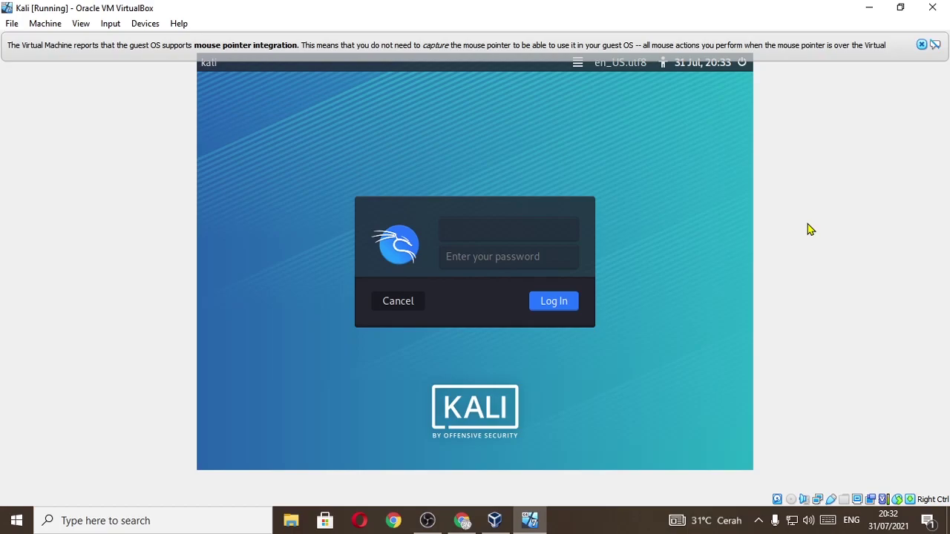
Log in with the new user's username and password, then close the mouse integration notice
type("jalanrizky")
key("Return")
type("***")
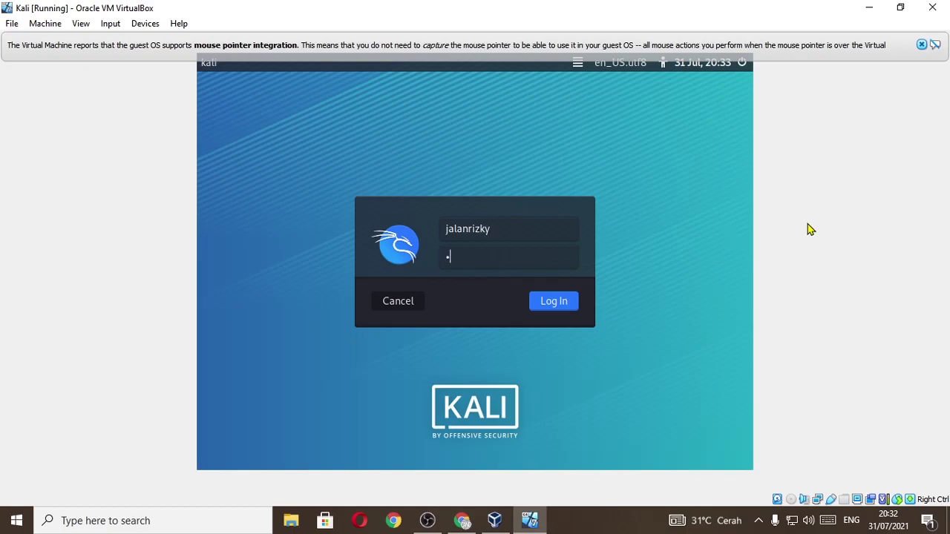
type("*****")
key("Return")
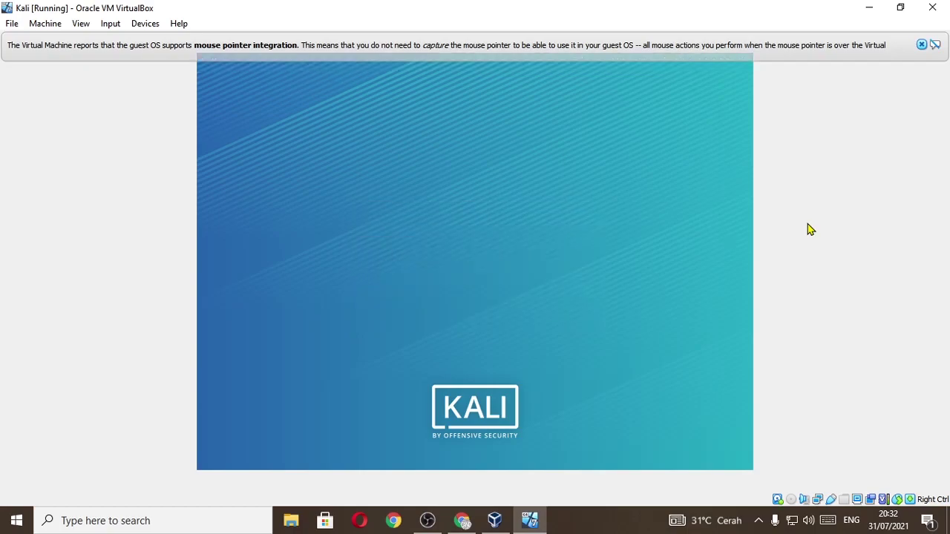
left_click(921, 44)
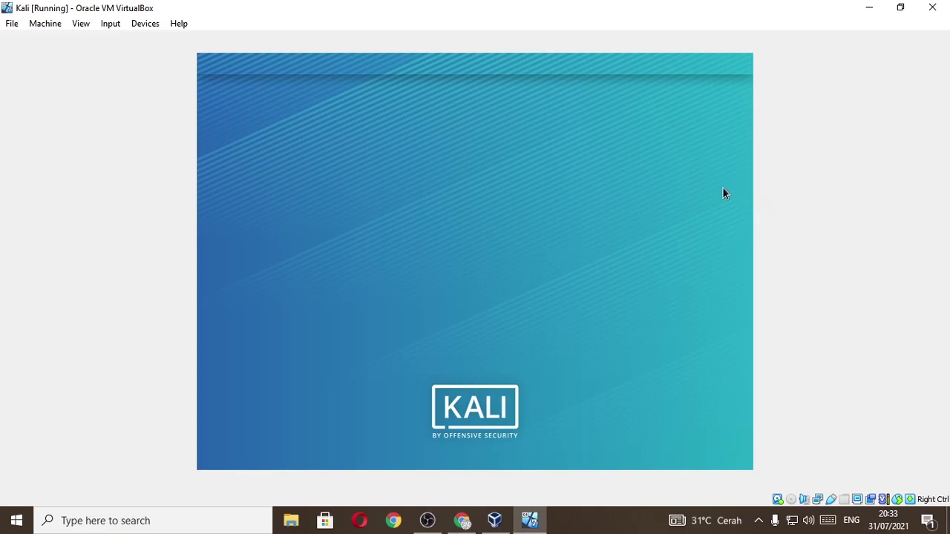
Switch the Kali VM display to Full-screen Mode from the View menu
left_click(81, 26)
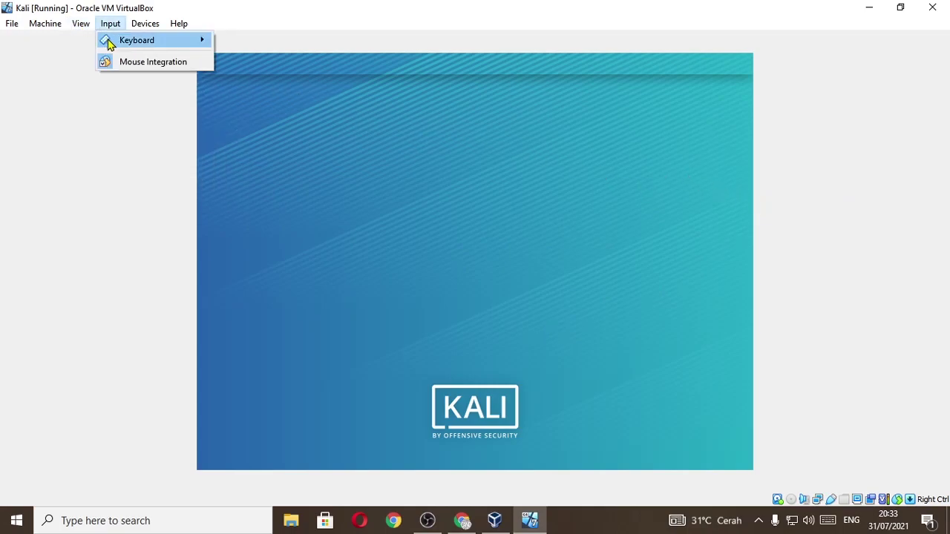
mouse_move(82, 26)
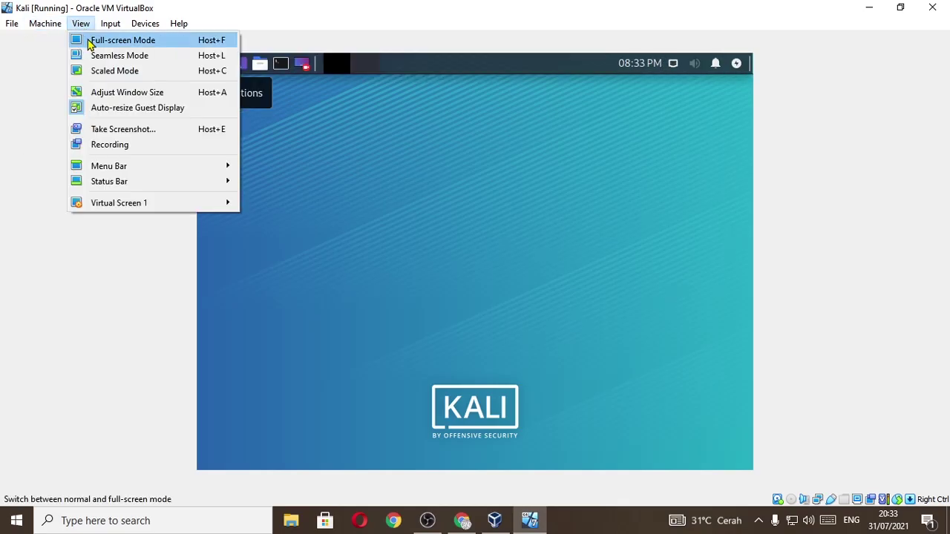
left_click(93, 42)
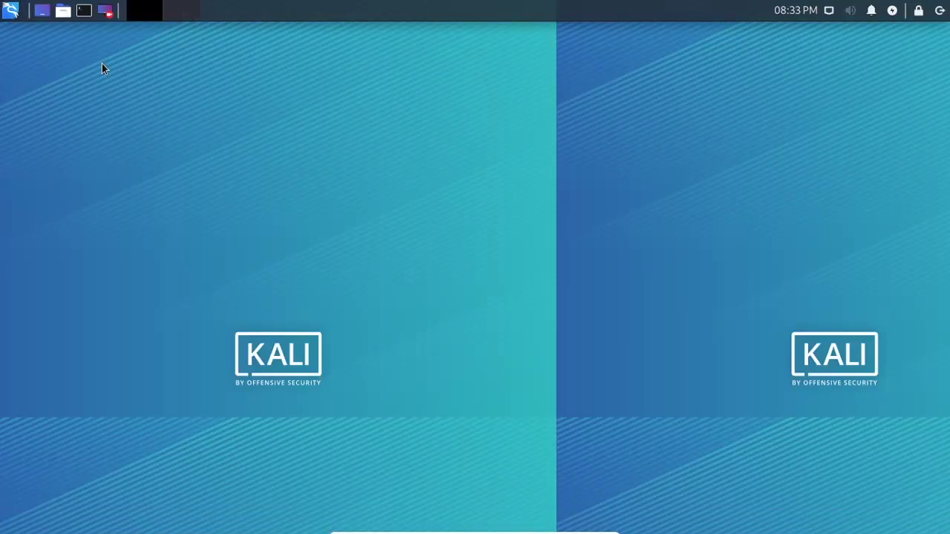